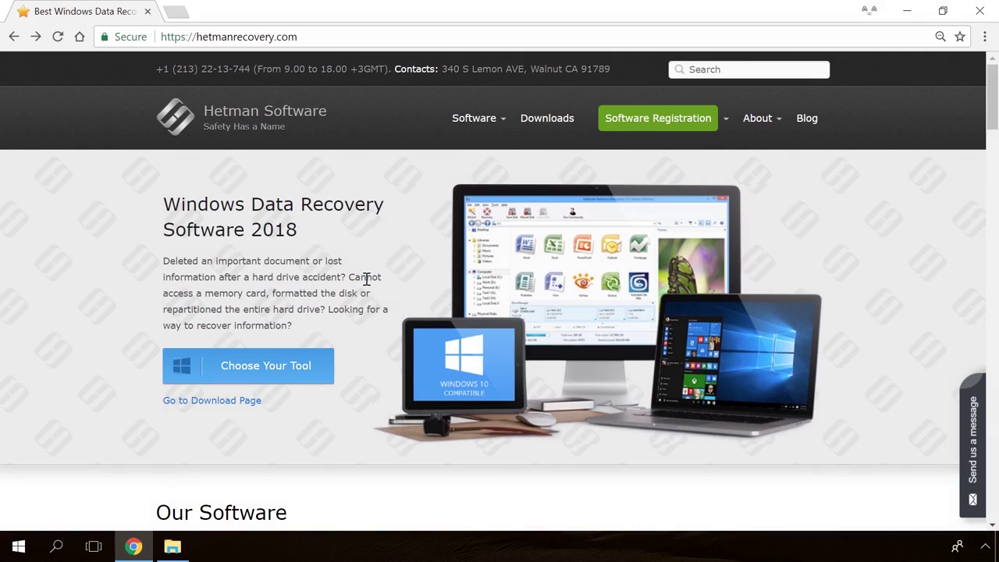
Download Hetman Internet Spy from its product page and analyse the user's Google Chrome data
scroll(367, 283, down, 15)
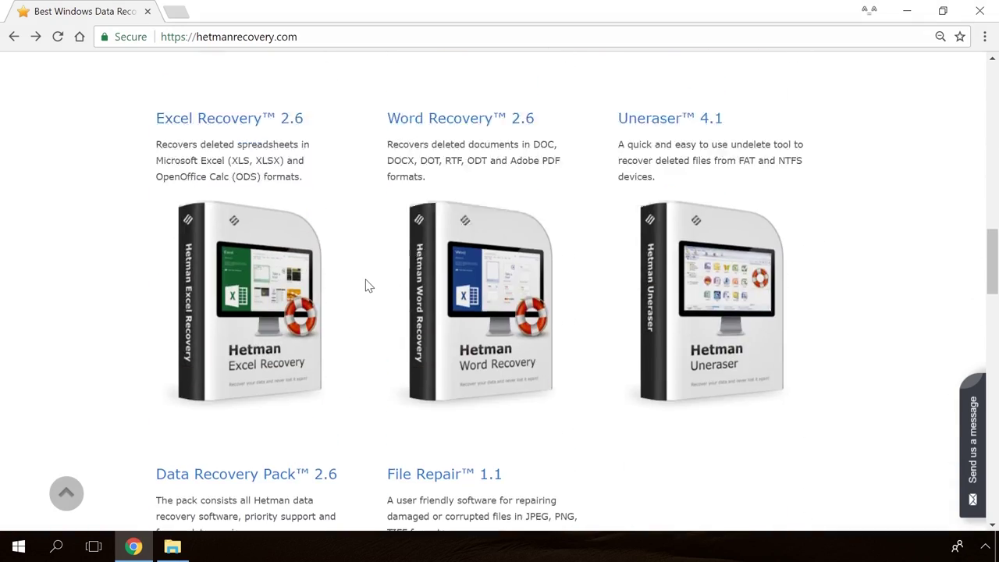
scroll(367, 282, up, 14)
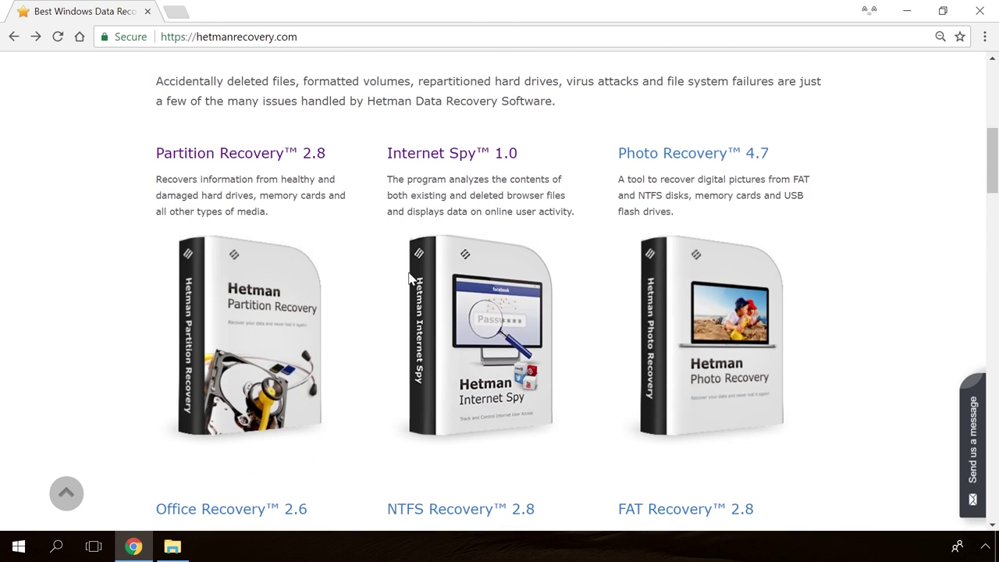
click(471, 161)
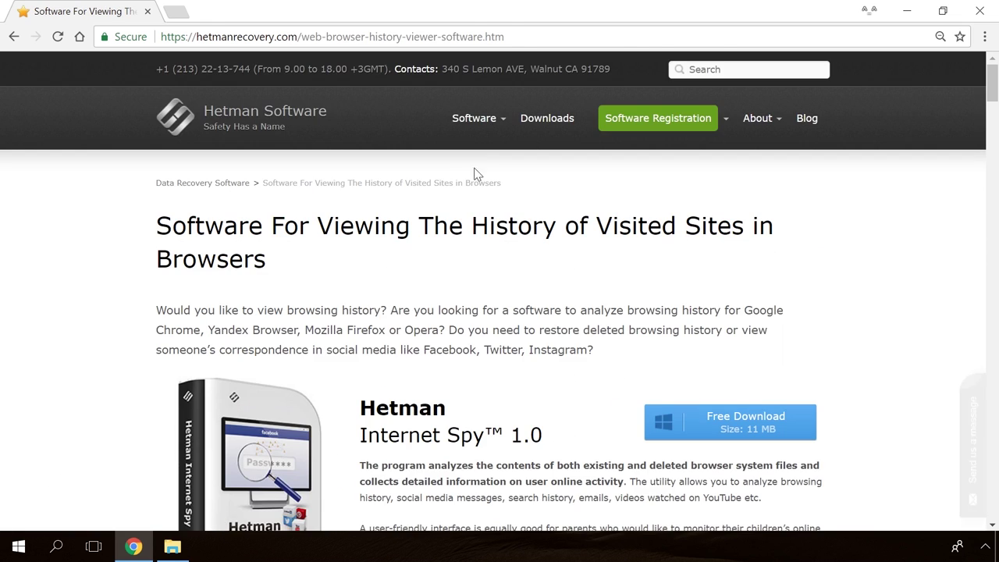
scroll(549, 293, down, 2)
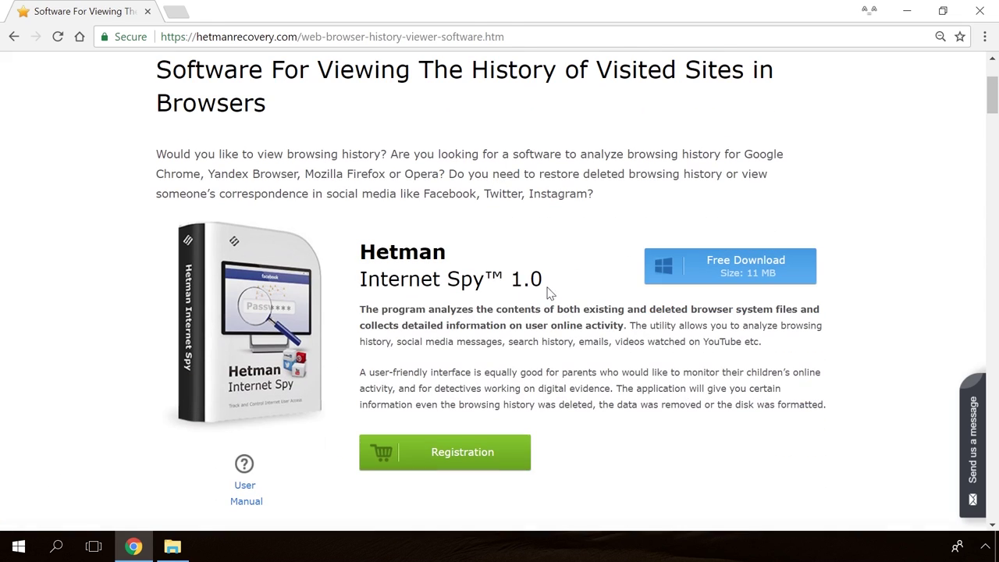
click(762, 274)
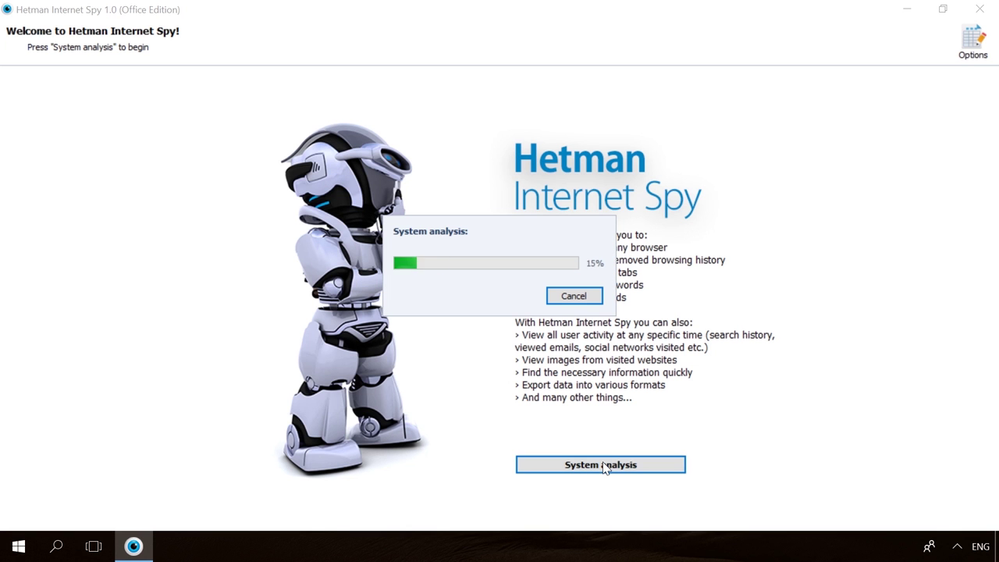
click(174, 178)
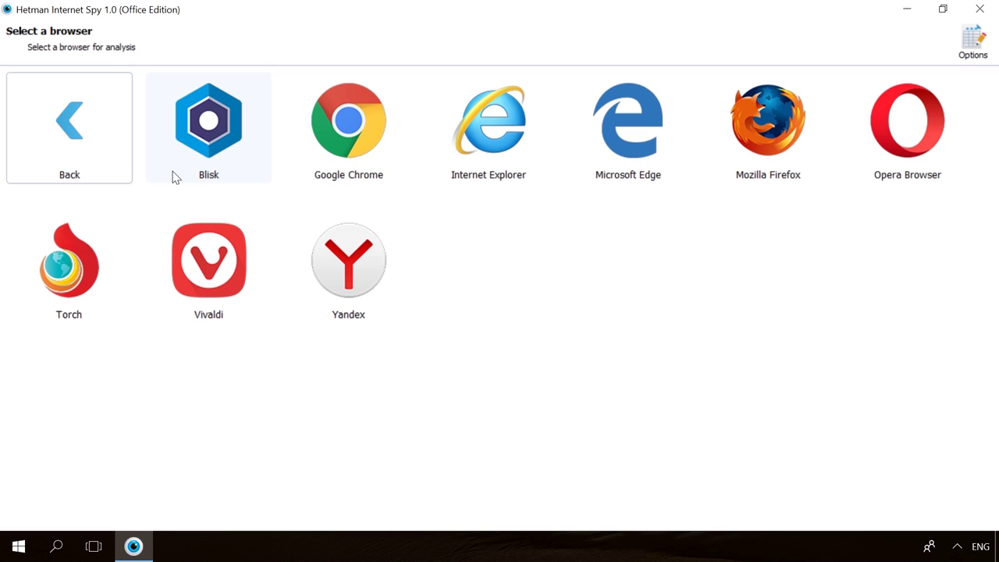
click(318, 177)
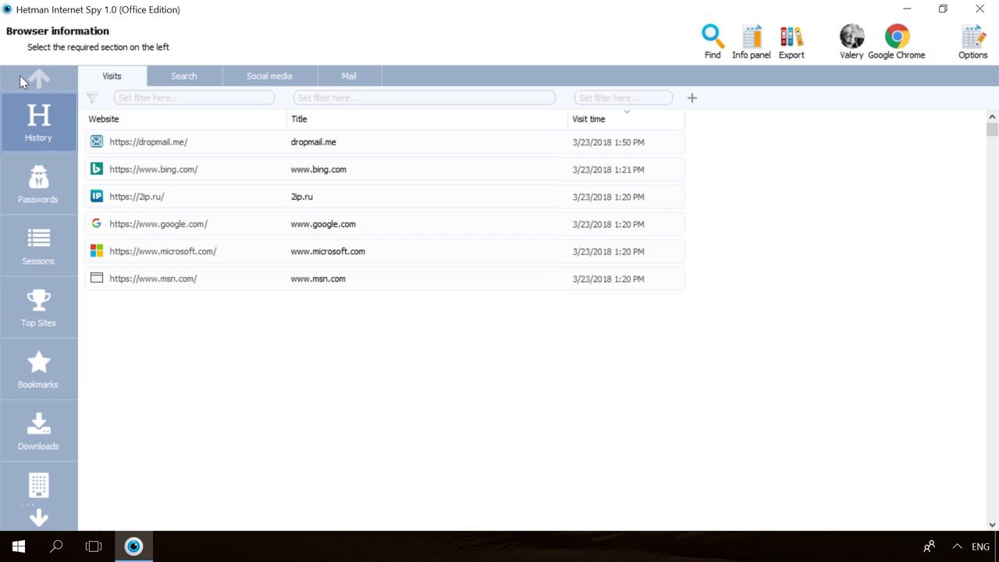
Show Chrome's saved passwords in Internet Spy, then browse the Hetman blog listing
click(17, 175)
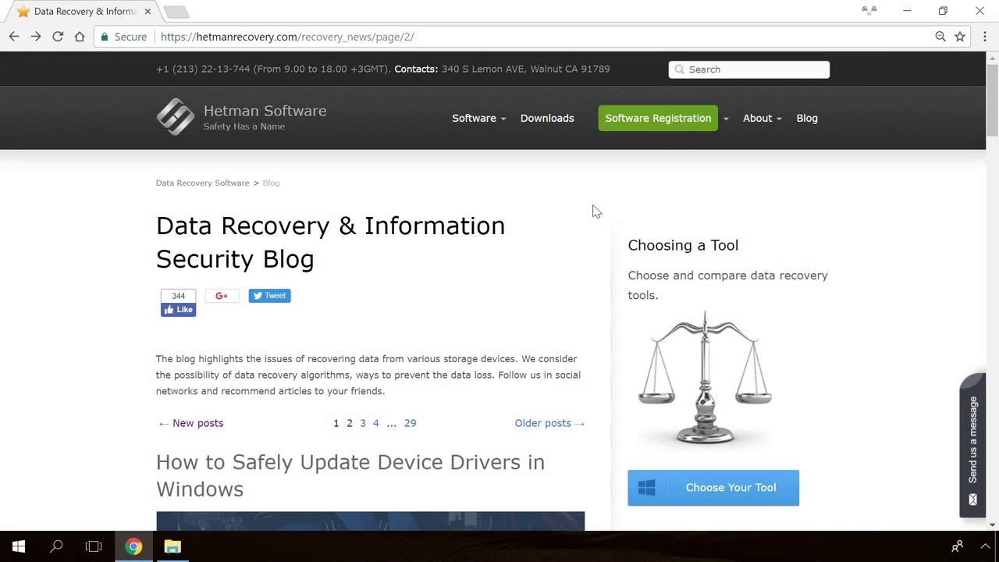
scroll(595, 210, down, 15)
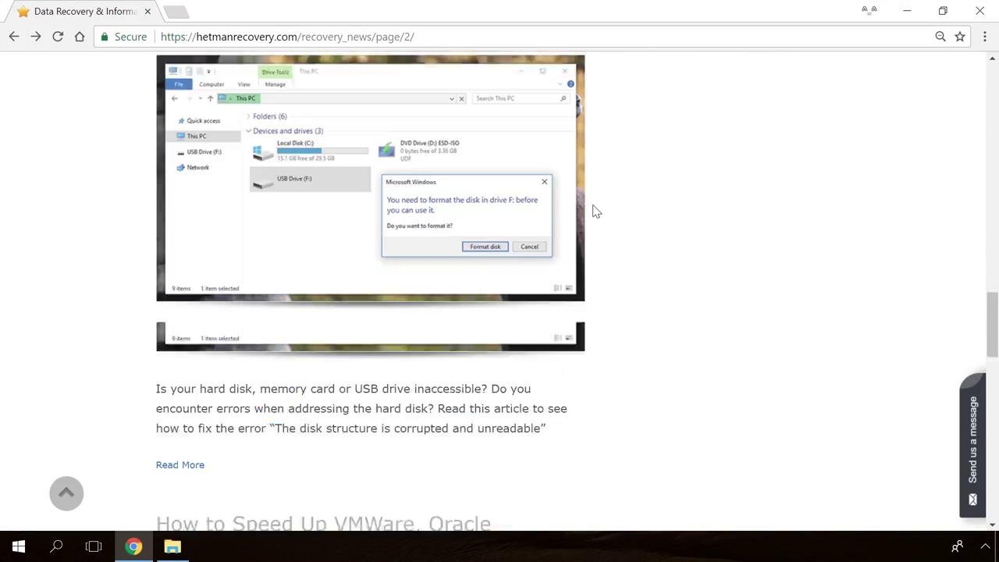
scroll(596, 210, down, 11)
scroll(596, 211, up, 8)
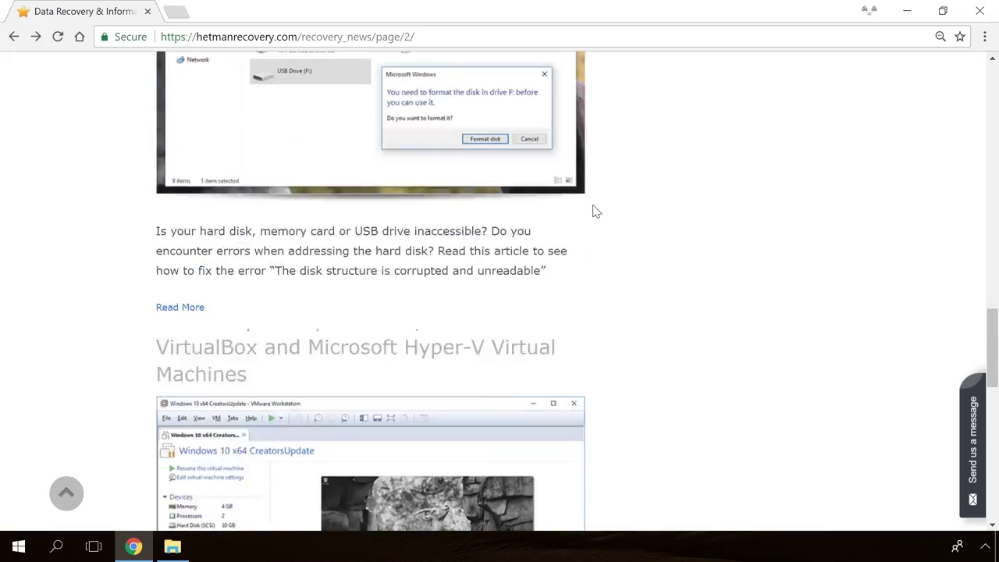
scroll(596, 210, up, 10)
Open the hard disk problem article and start a message saying 'Hello'
click(381, 282)
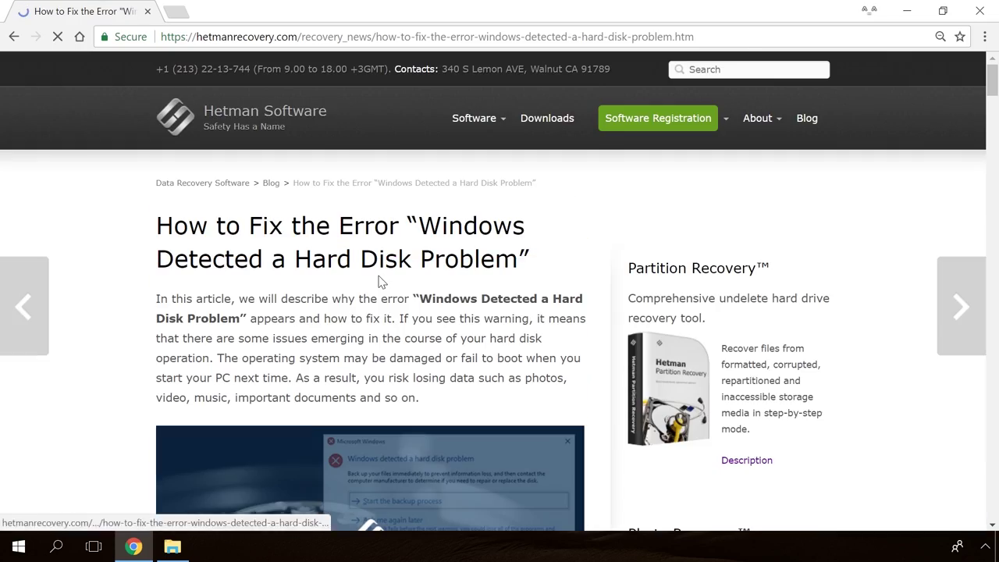
scroll(596, 339, down, 12)
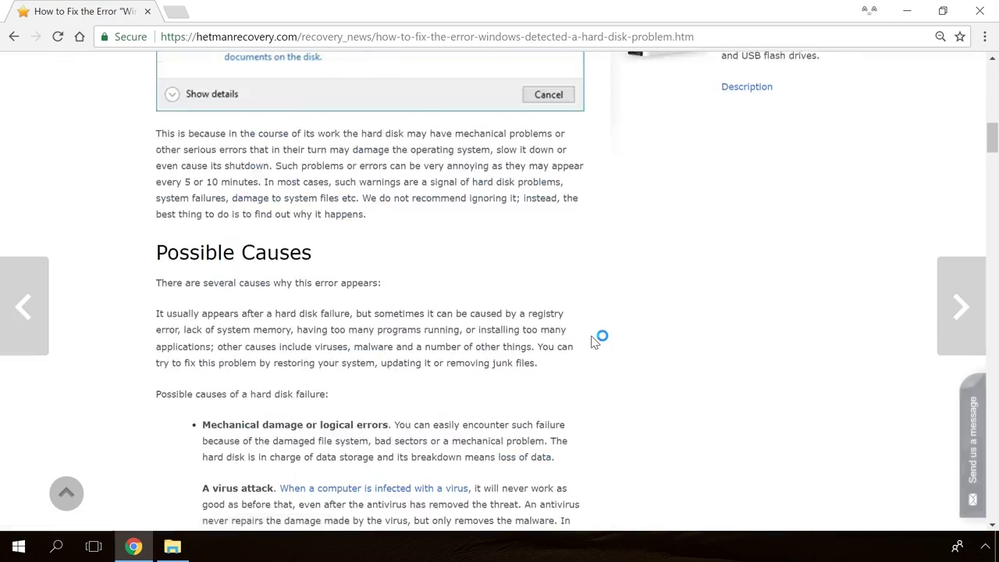
scroll(596, 339, down, 15)
scroll(655, 352, up, 3)
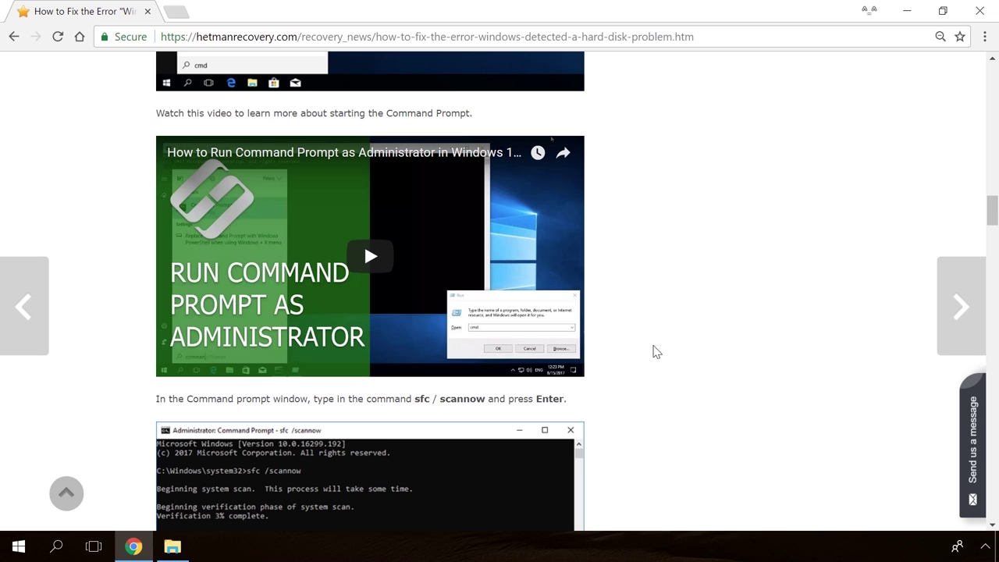
click(976, 422)
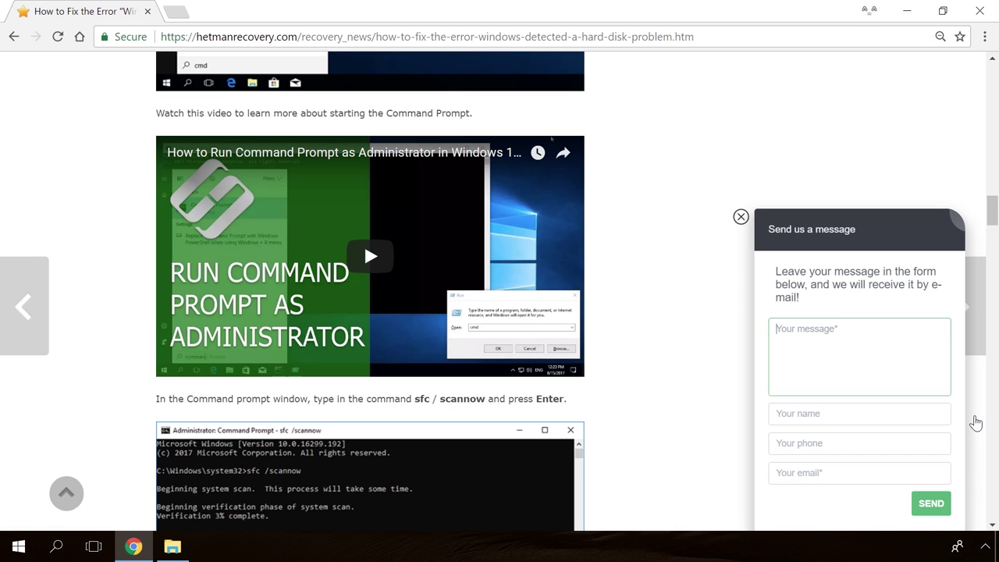
text(Hello)
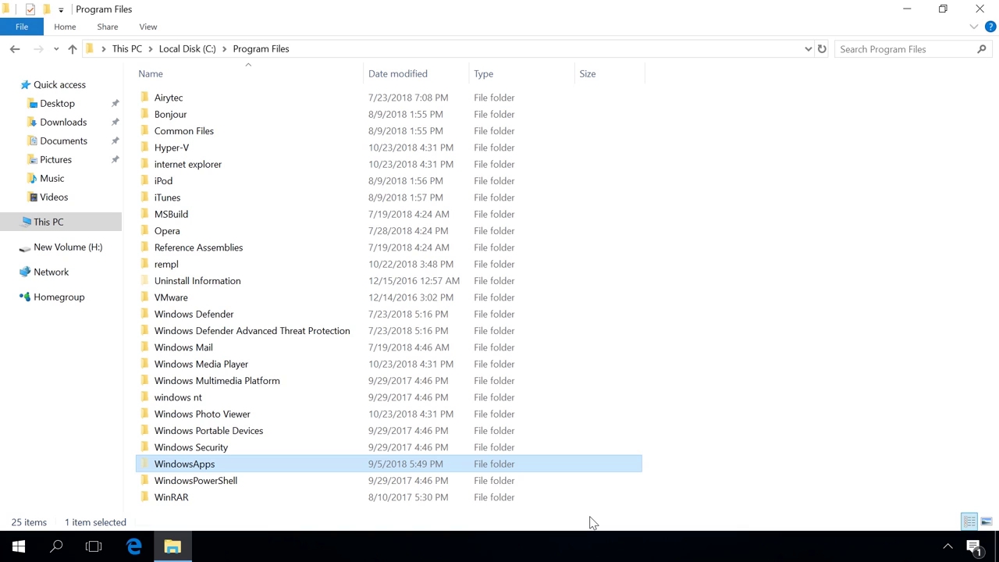
Try opening WindowsApps in Program Files, then dismiss the no-permission warning
key(Return)
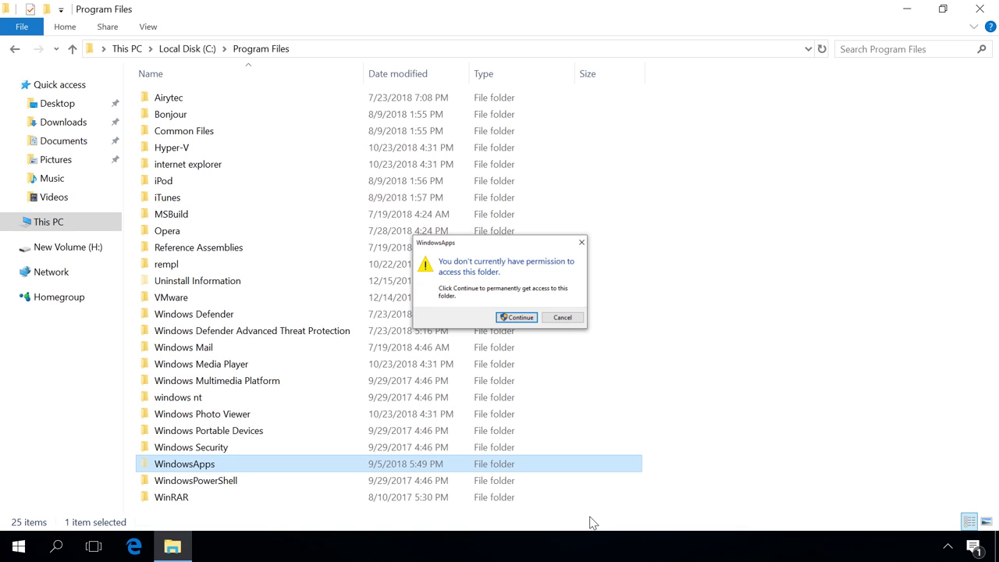
key(Escape)
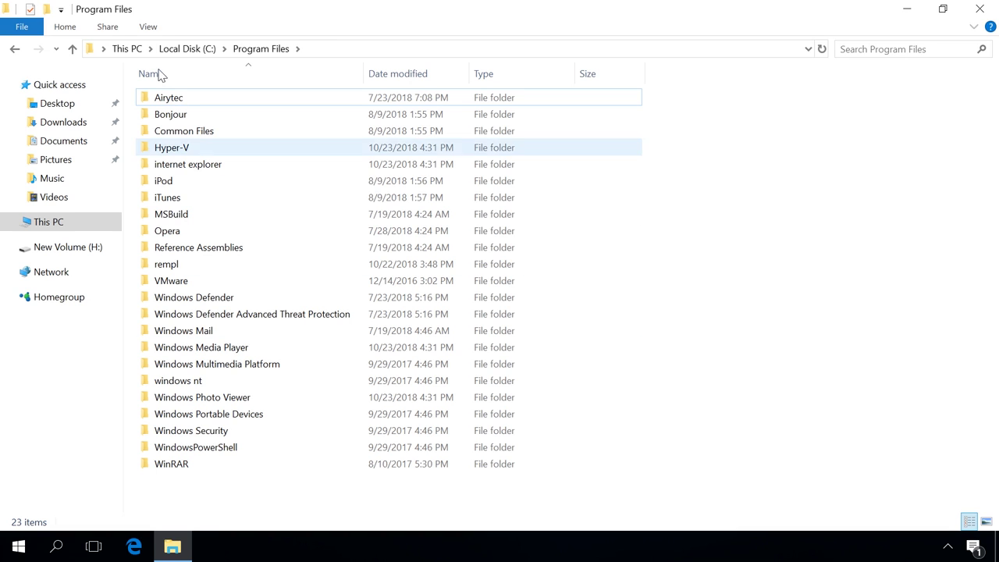
Turn on Hidden items in the View options and select the WindowsApps folder
click(150, 28)
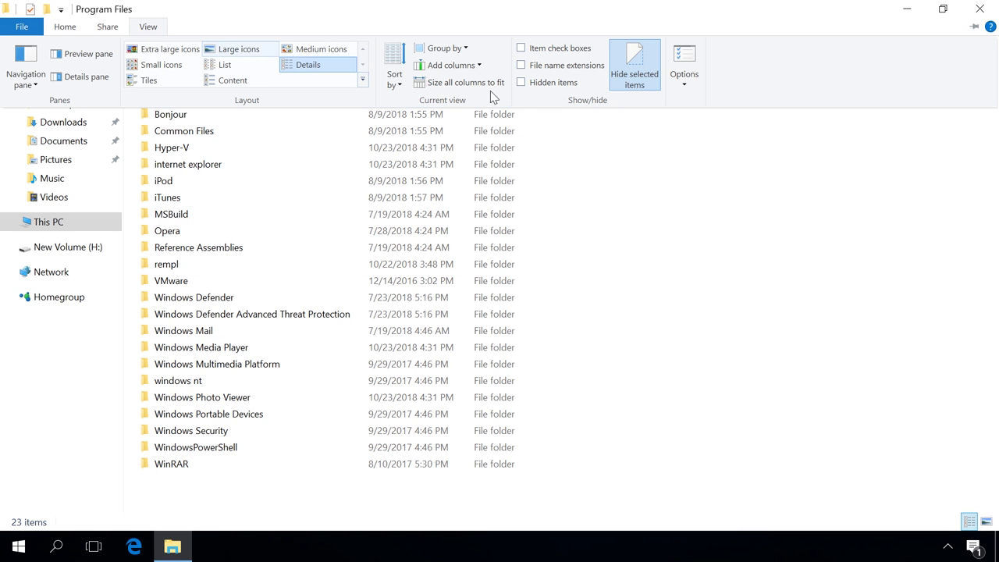
click(528, 86)
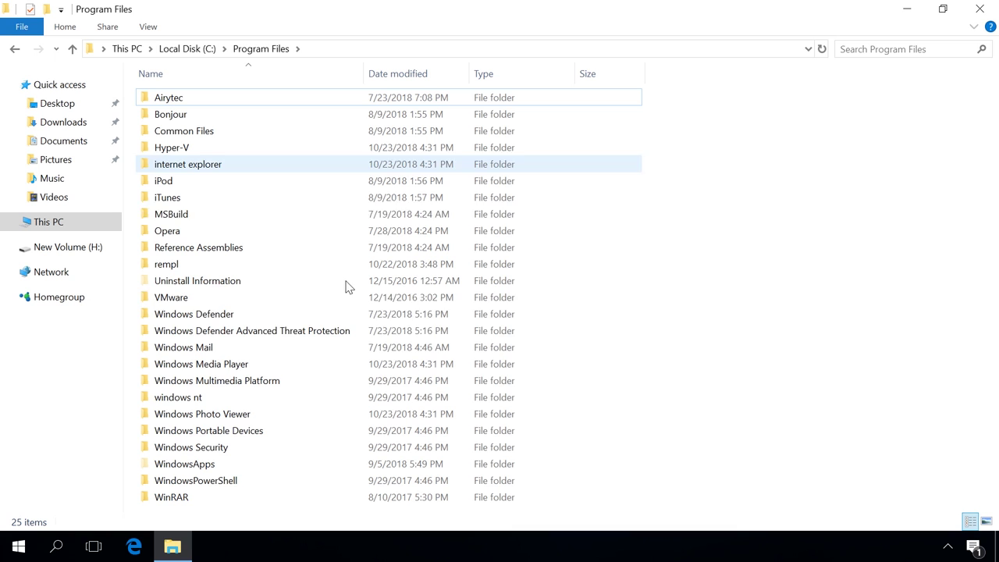
click(187, 468)
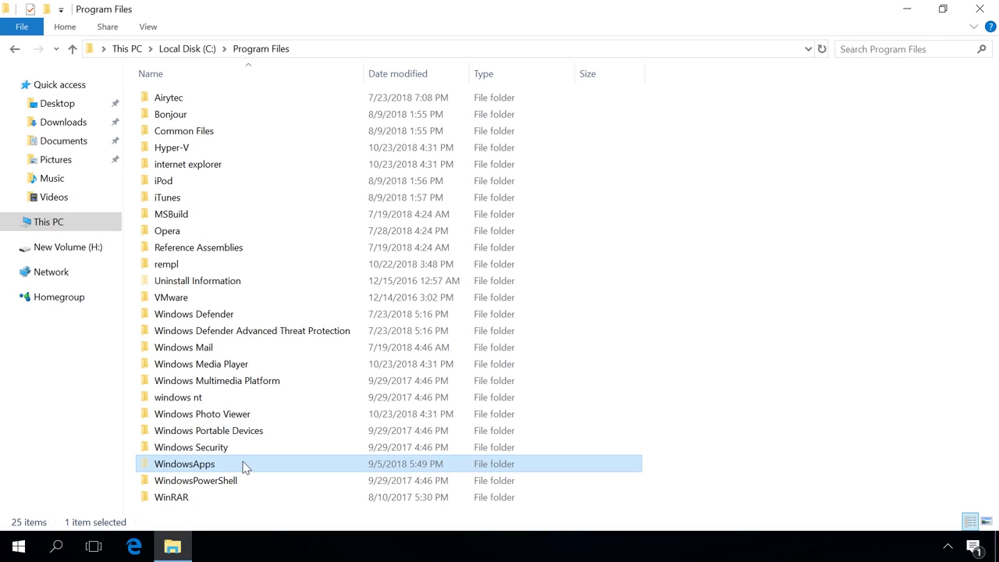
Open the advanced security settings from the WindowsApps folder's Properties Security page
right_click(243, 466)
click(275, 450)
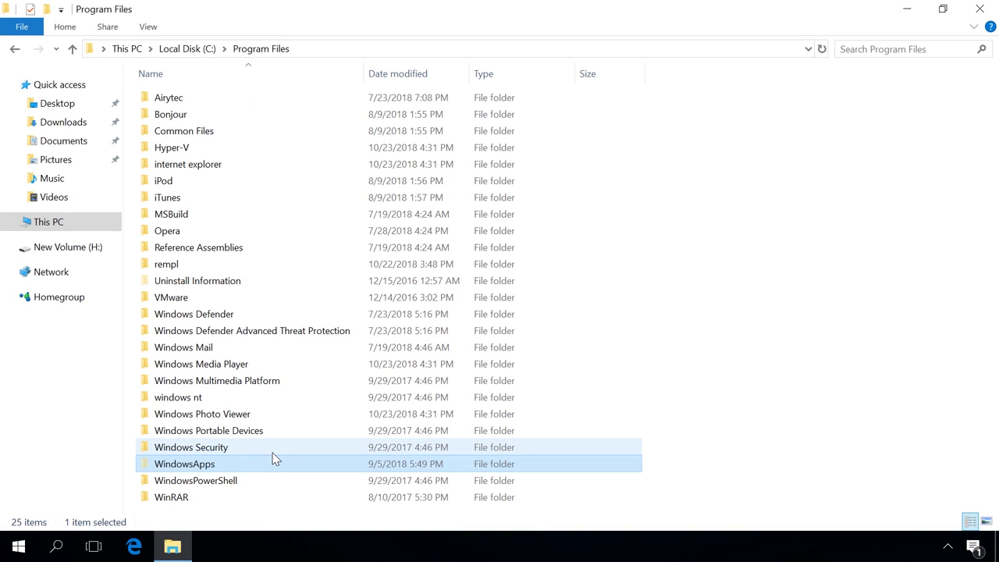
drag(363, 156, 385, 88)
click(375, 112)
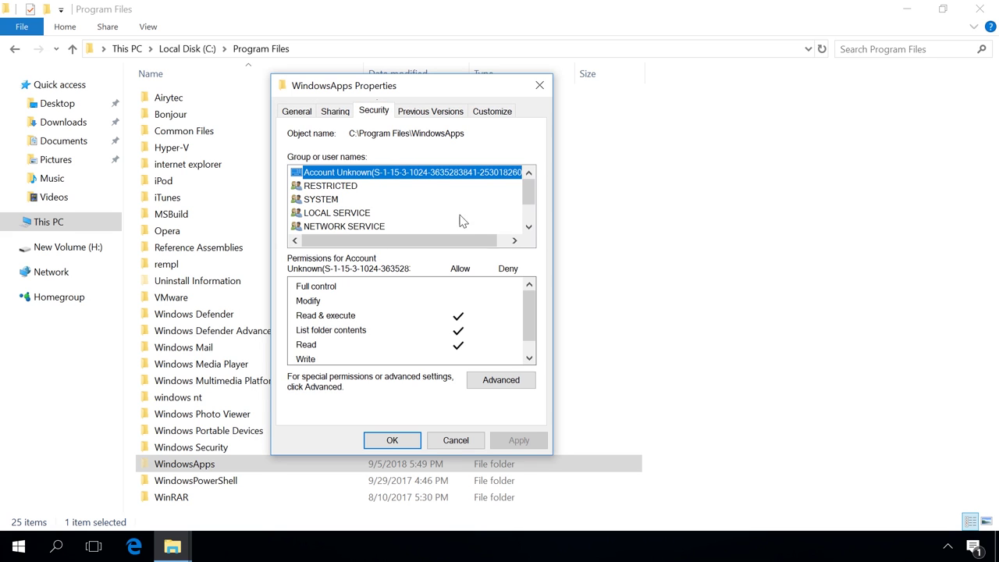
click(496, 380)
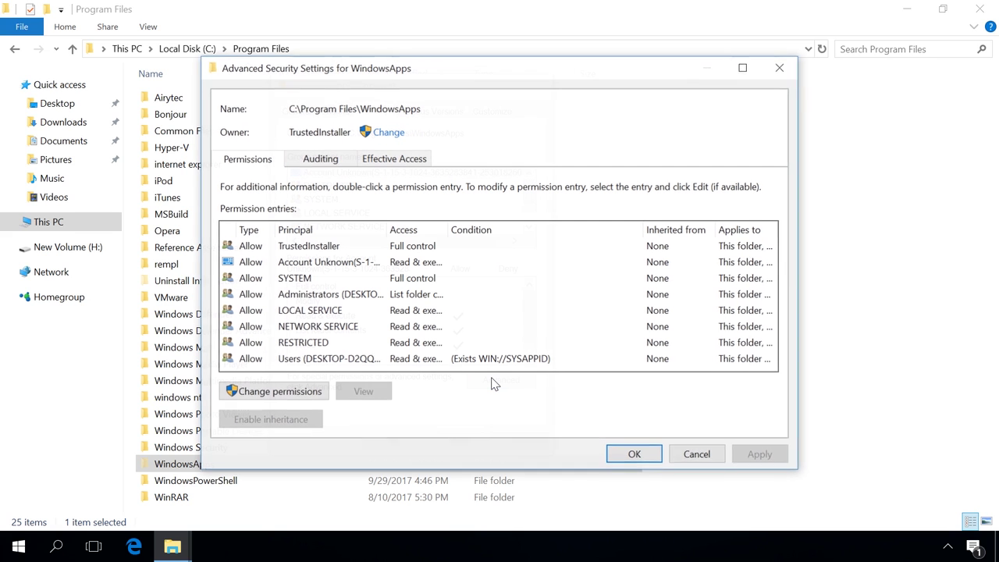
Change the WindowsApps owner to Administrator and confirm all security dialogs with OK
click(388, 133)
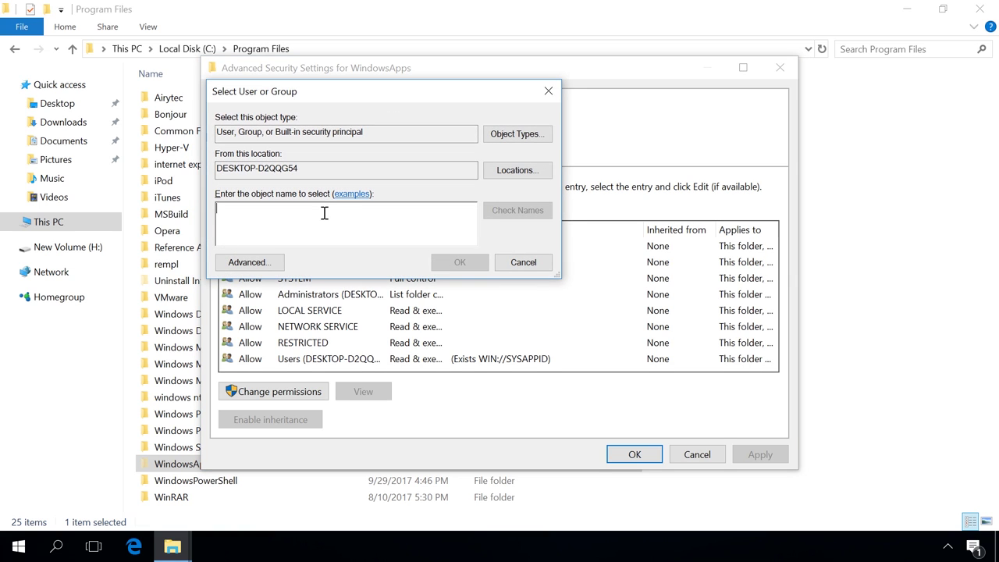
text(Admini)
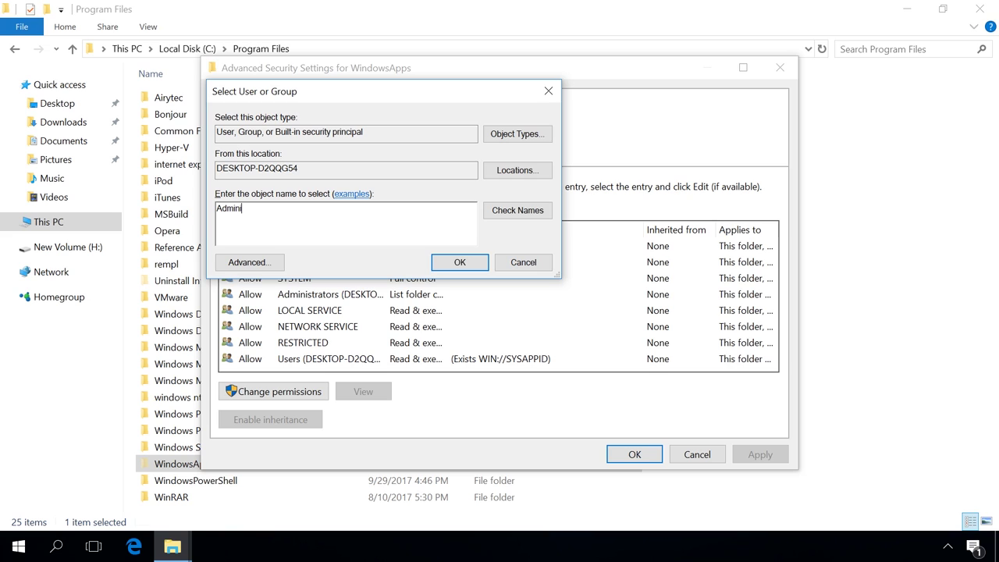
text(strator)
click(503, 219)
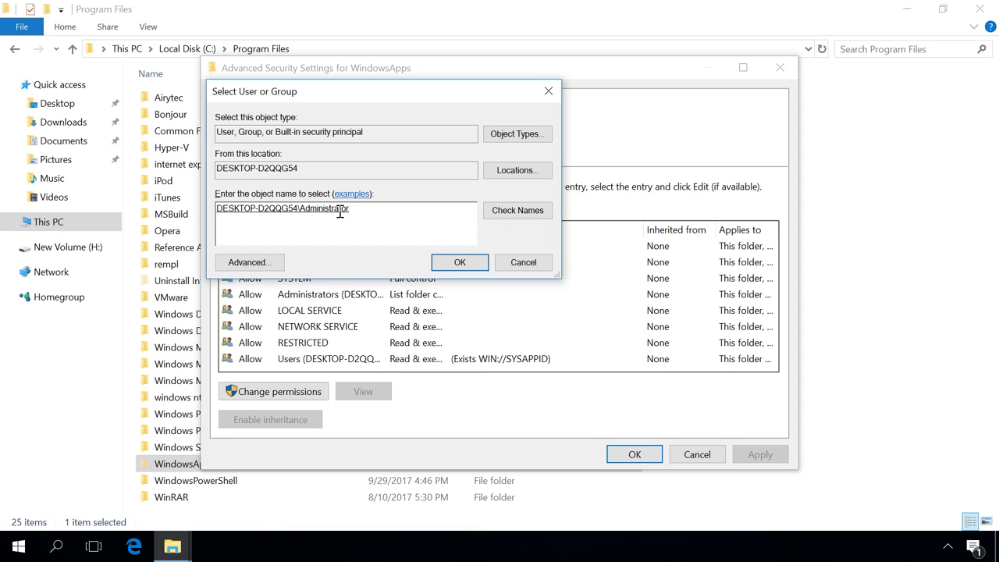
click(459, 262)
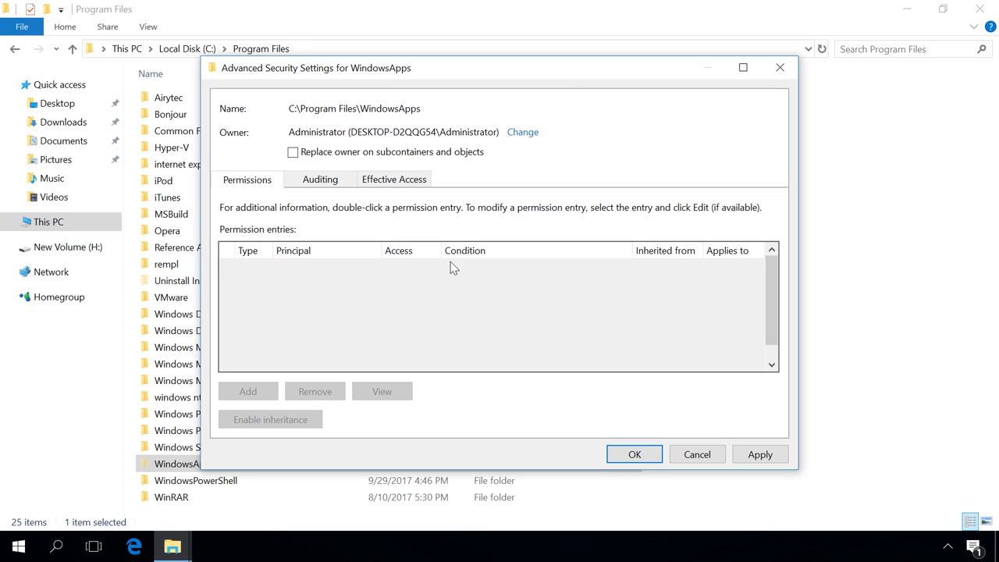
click(629, 454)
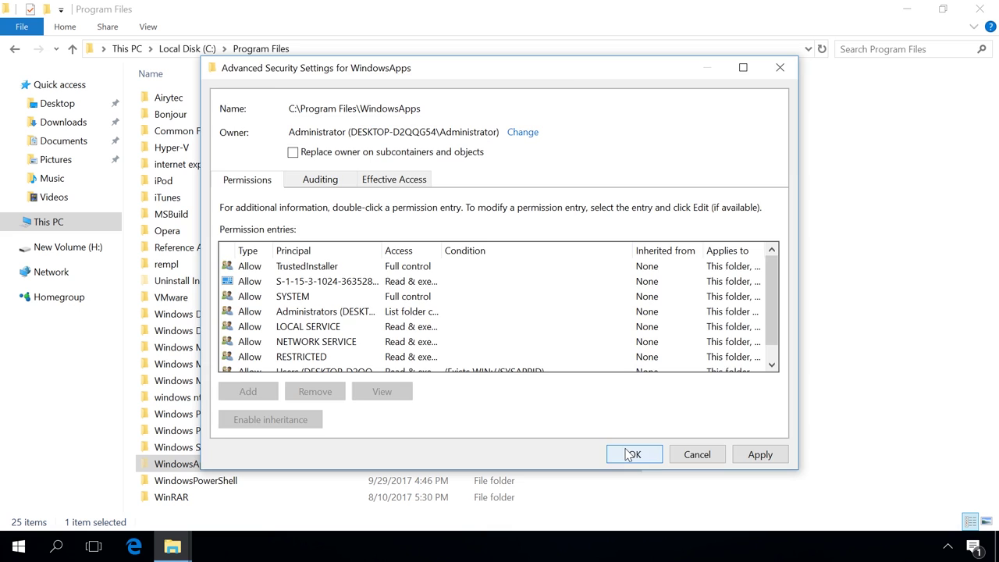
click(392, 441)
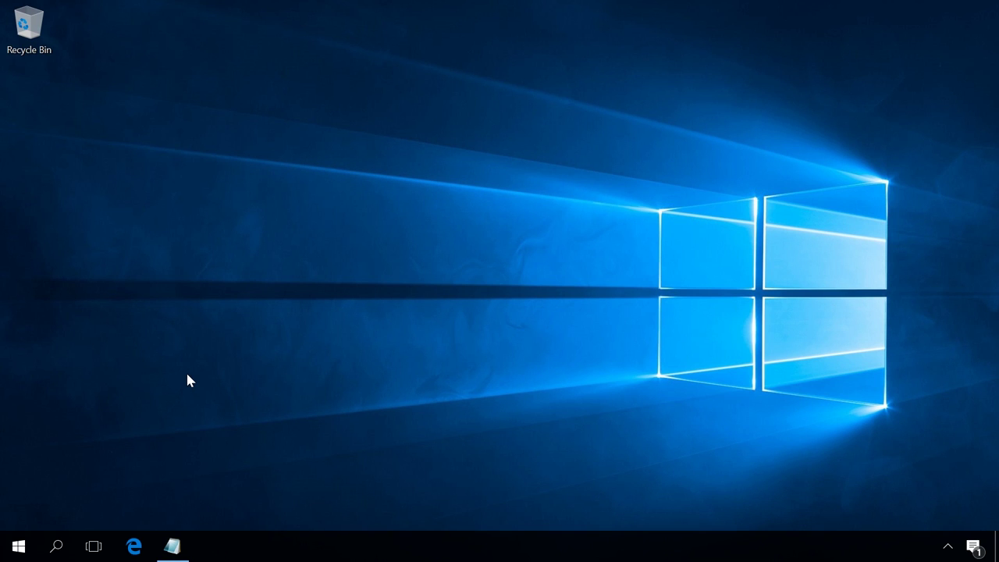
Launch Windows PowerShell (Admin) from the Start context menu and maximize it
right_click(18, 546)
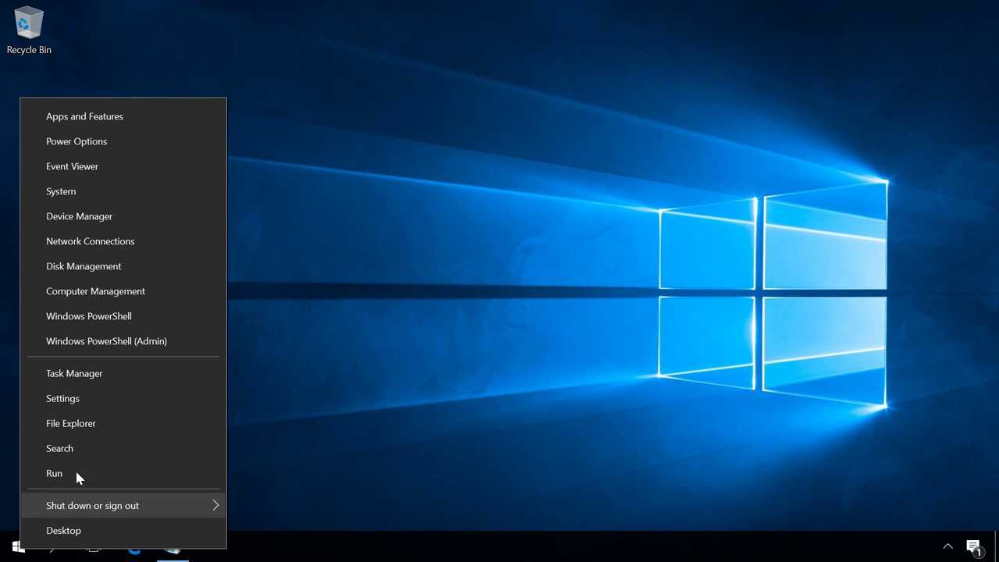
click(110, 342)
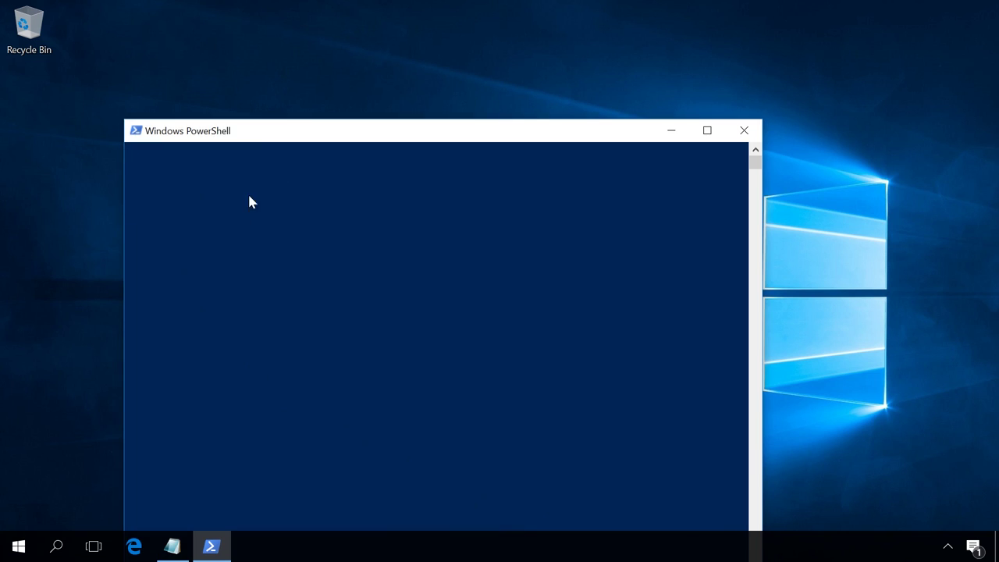
drag(261, 139, 244, 49)
double_click(243, 49)
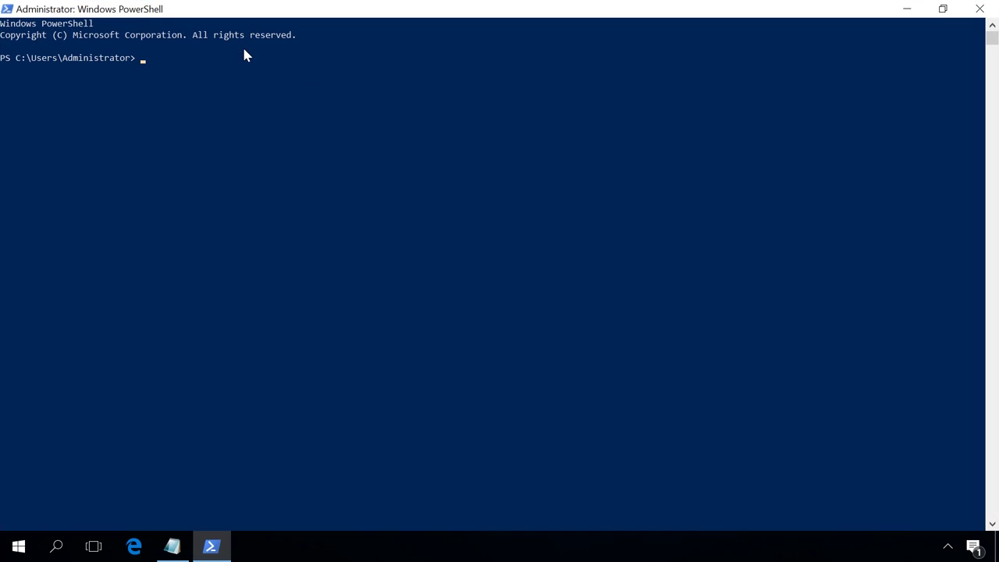
Run the Get-AppxPackage command from Notepad to re-register all app packages
click(172, 547)
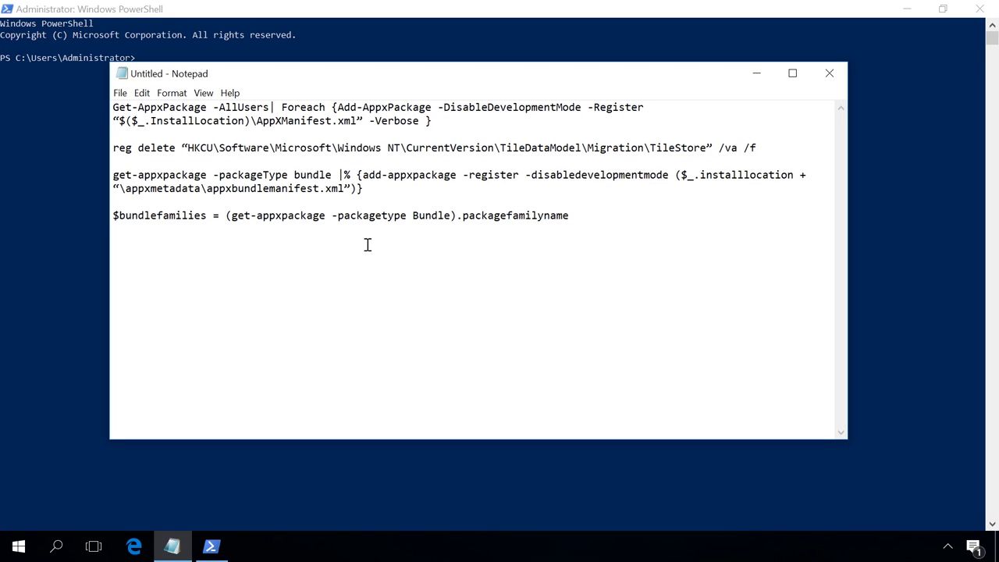
drag(440, 130, 29, 77)
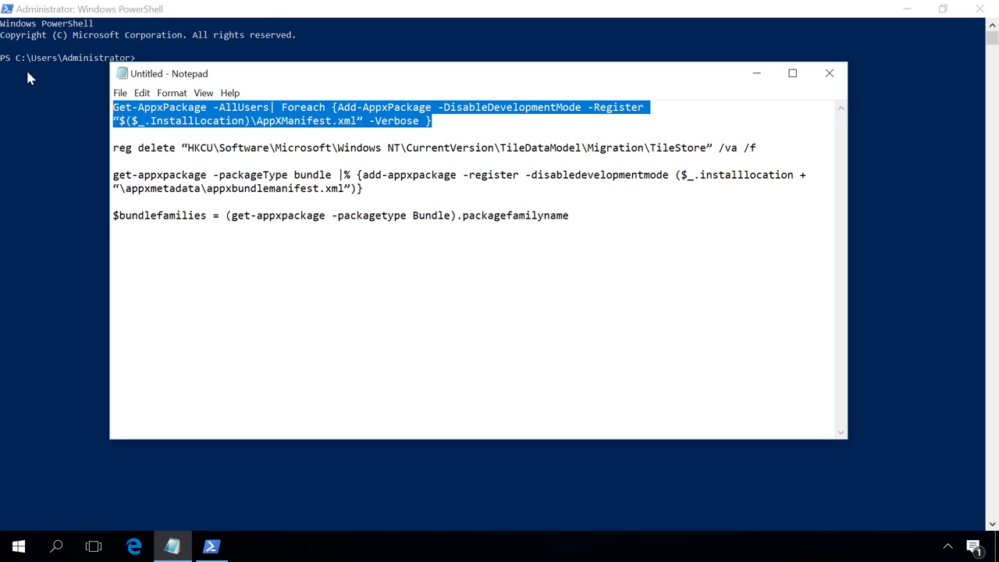
click(260, 14)
text(Get-AppxPackage -AllUsers| Foreach {Add-AppxPackage -DisableDevelopmentMode -Register "$($_.InstallLocation)\AppXManifest.xml" -Verbose })
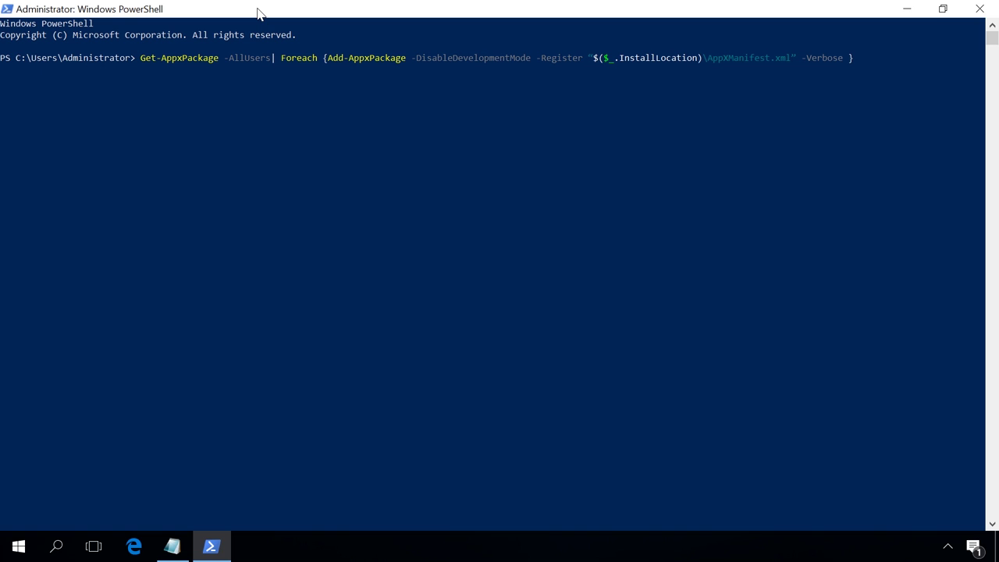
key(Return)
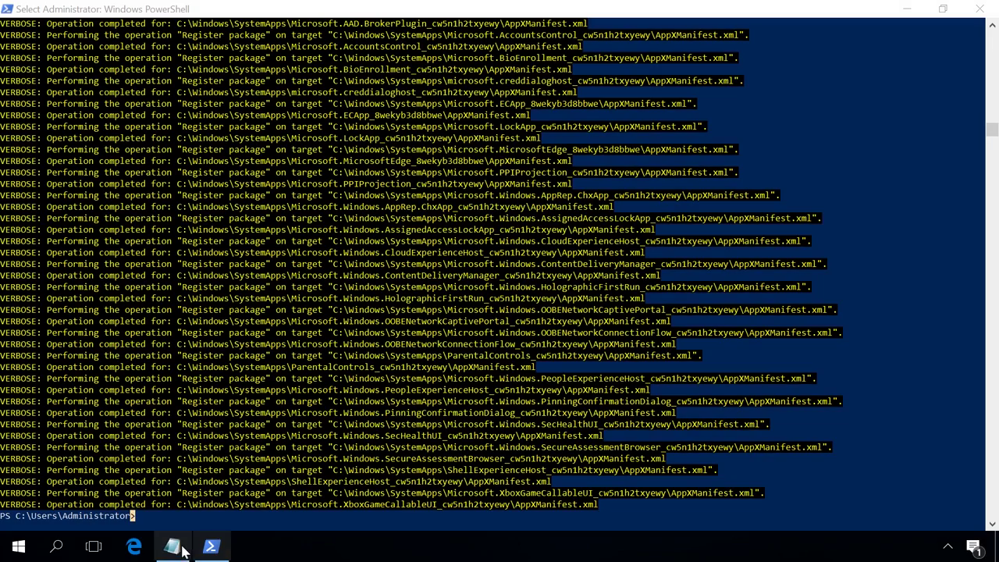
Copy and run the reg delete command to remove the TileStore registry key
click(175, 547)
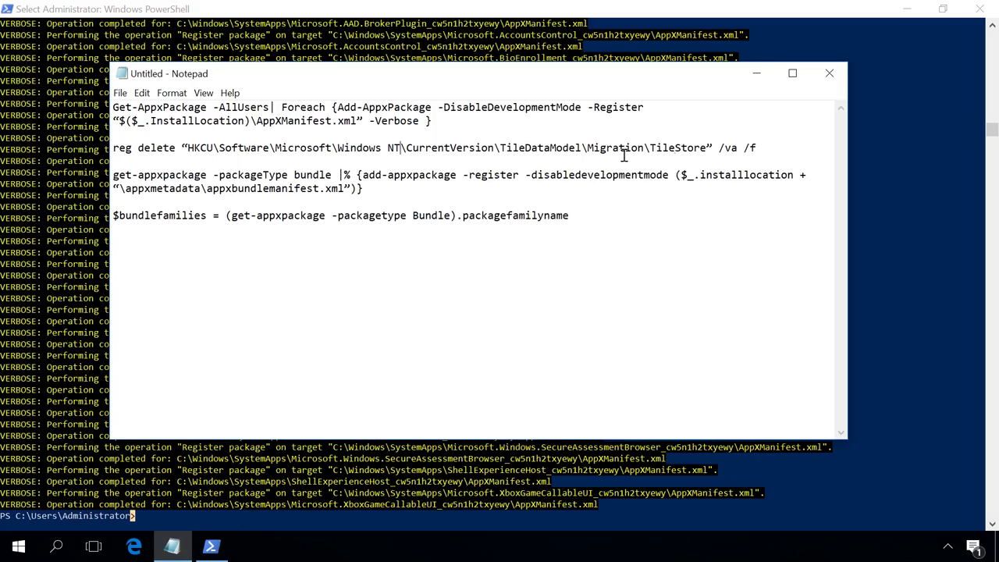
drag(772, 148, 89, 149)
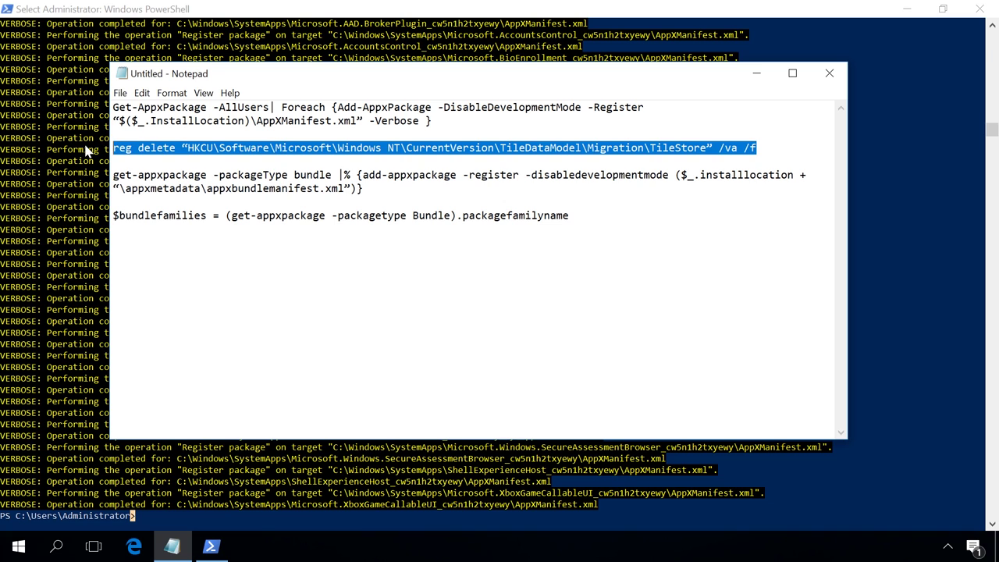
key(ctrl+c)
click(239, 10)
right_click(233, 392)
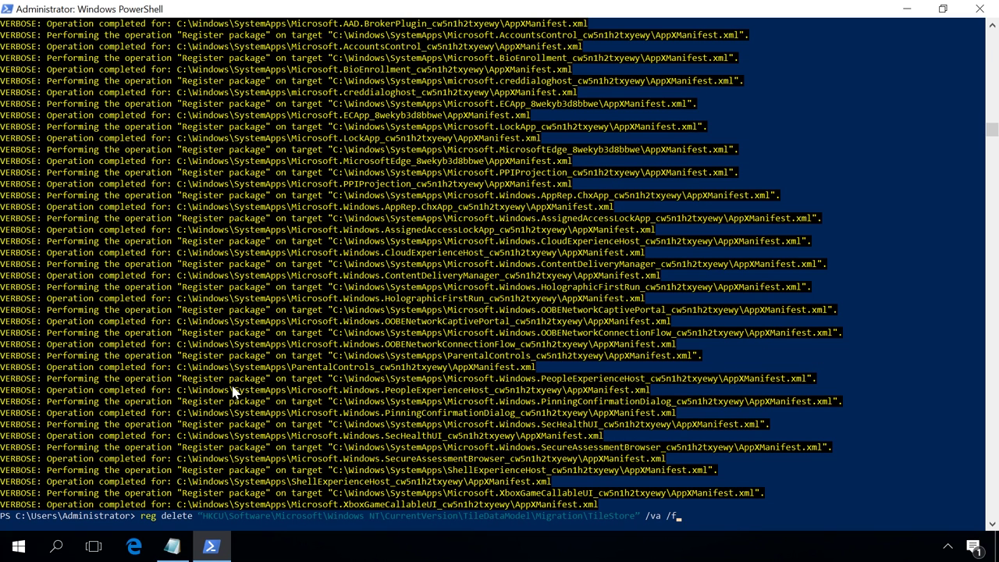
key(Return)
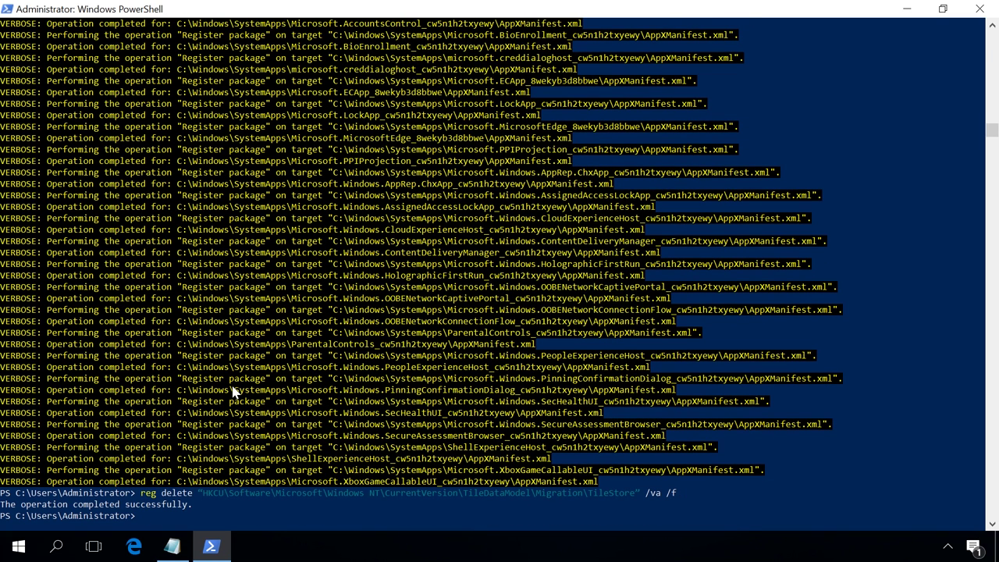
Copy and run the get-appxpackage bundle re-registration command in PowerShell
click(172, 547)
click(368, 188)
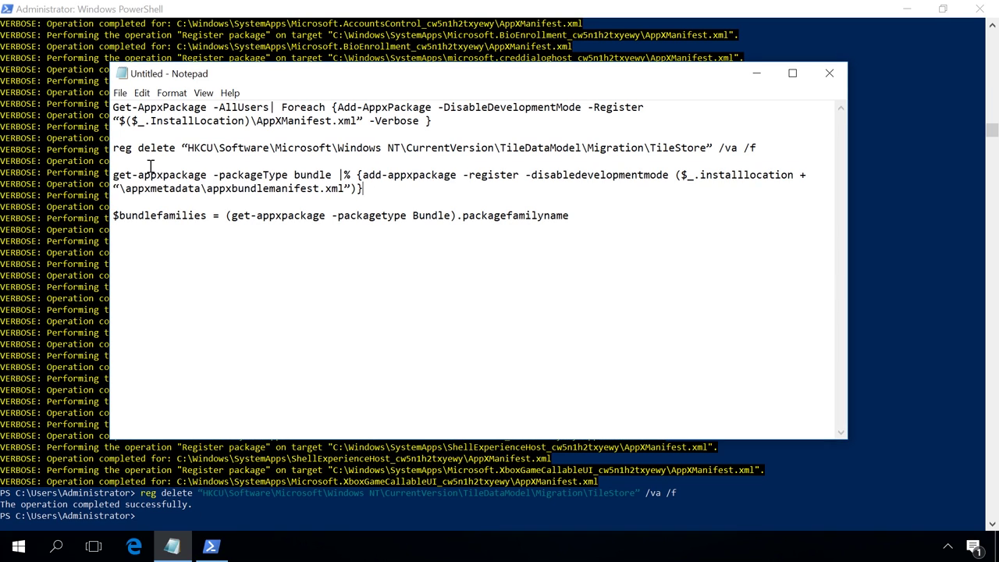
shift+click(113, 174)
click(307, 187)
drag(373, 188, 94, 174)
click(234, 9)
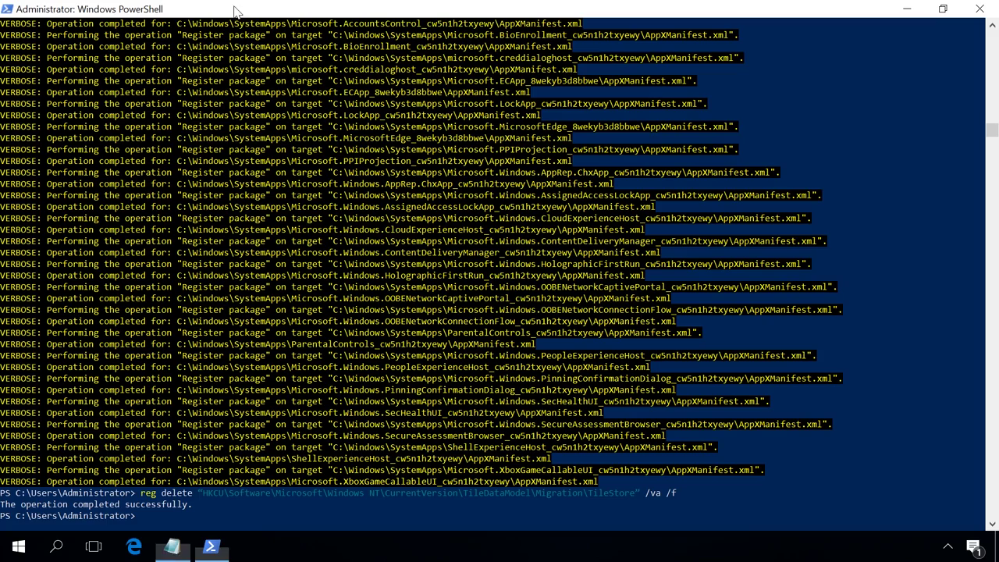
right_click(244, 57)
key(Return)
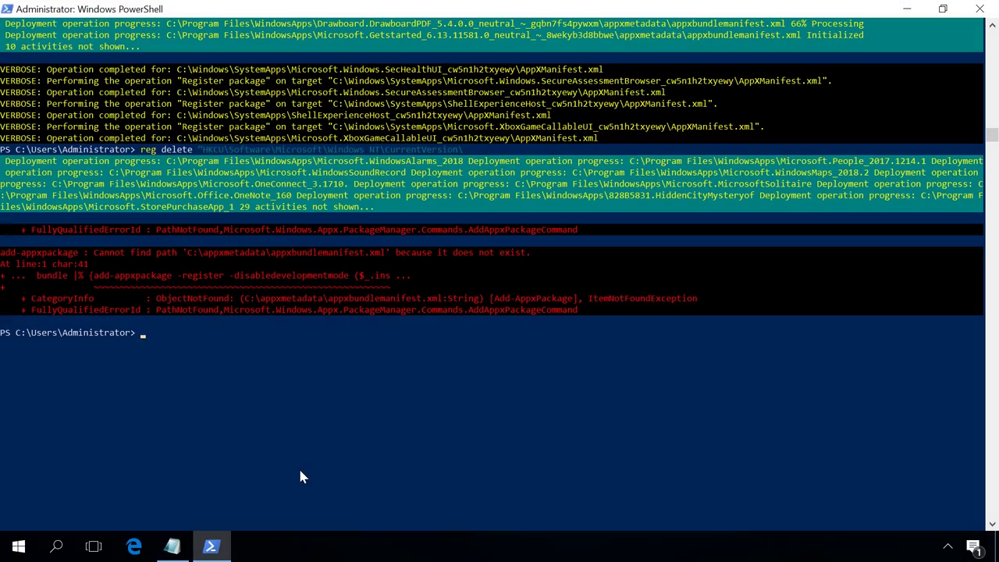
Copy and run the $bundlefamilies command to store the bundle package family names
click(172, 546)
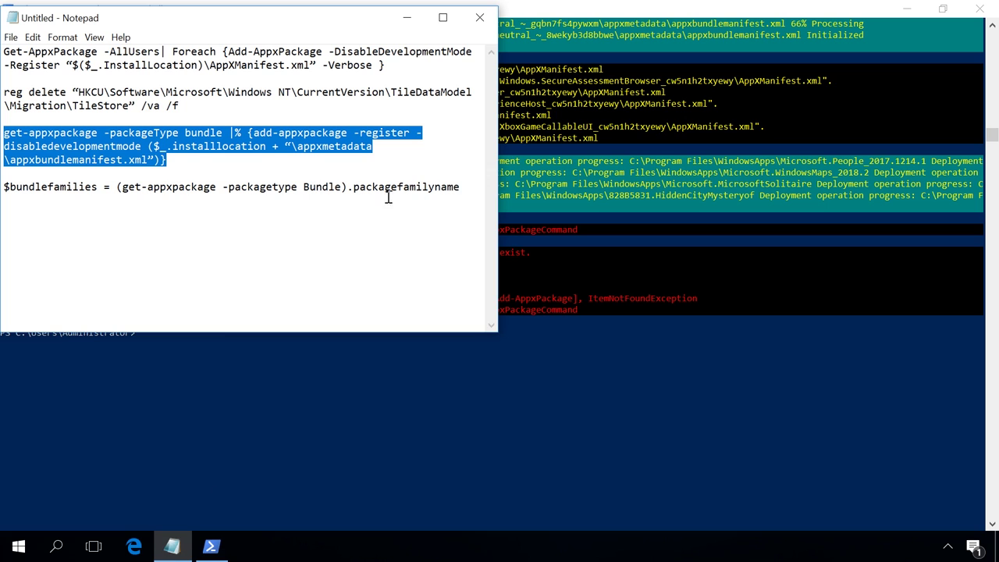
drag(461, 188, 3, 190)
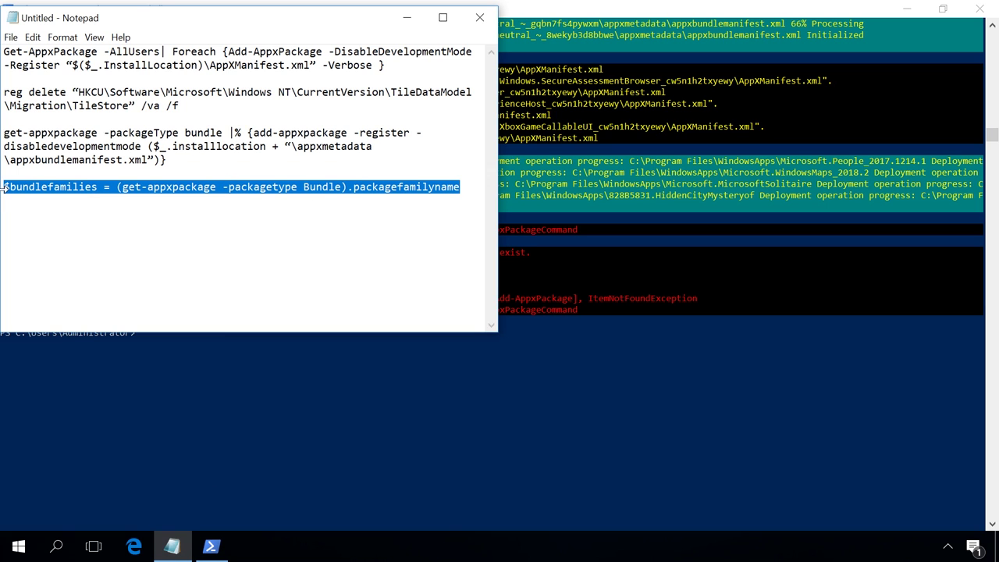
click(684, 8)
key(ctrl+v)
key(Return)
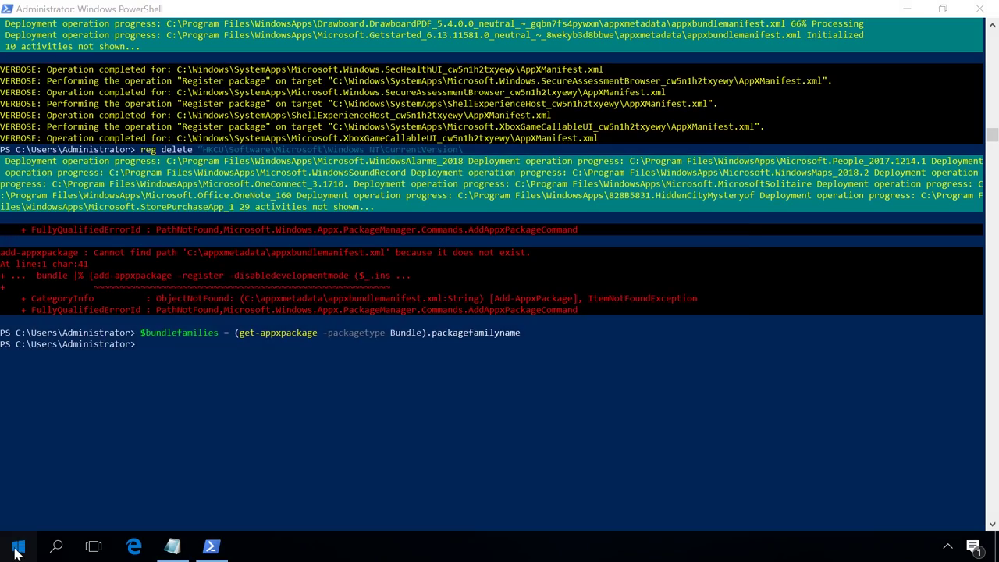
Launch Microsoft Store from the M section of the Start menu's alphabet index
click(19, 547)
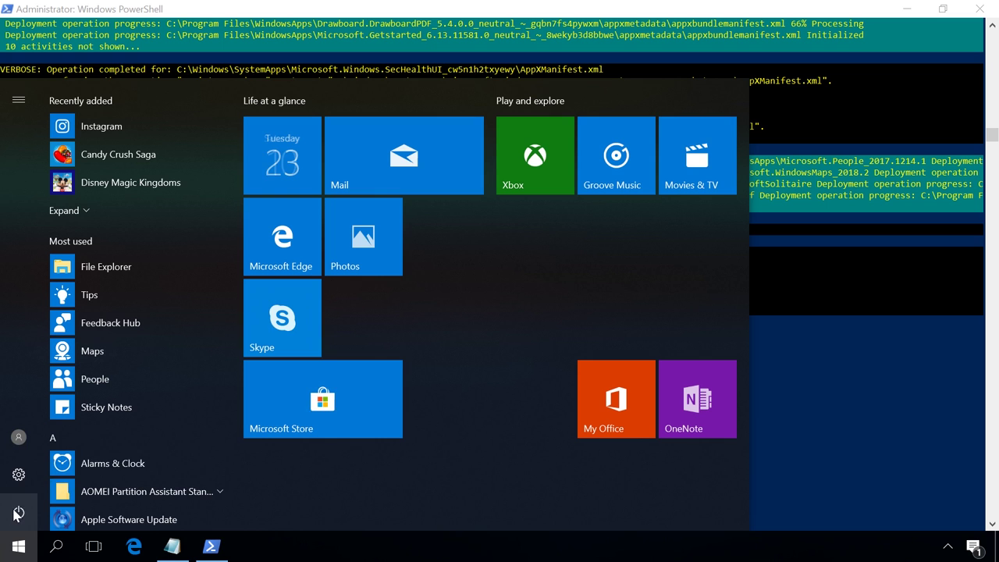
click(19, 515)
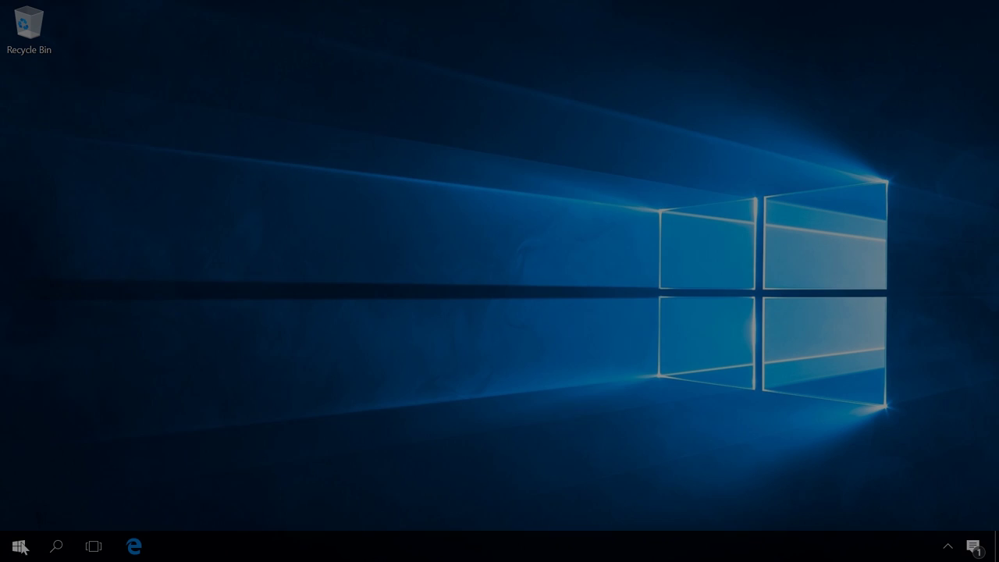
click(19, 546)
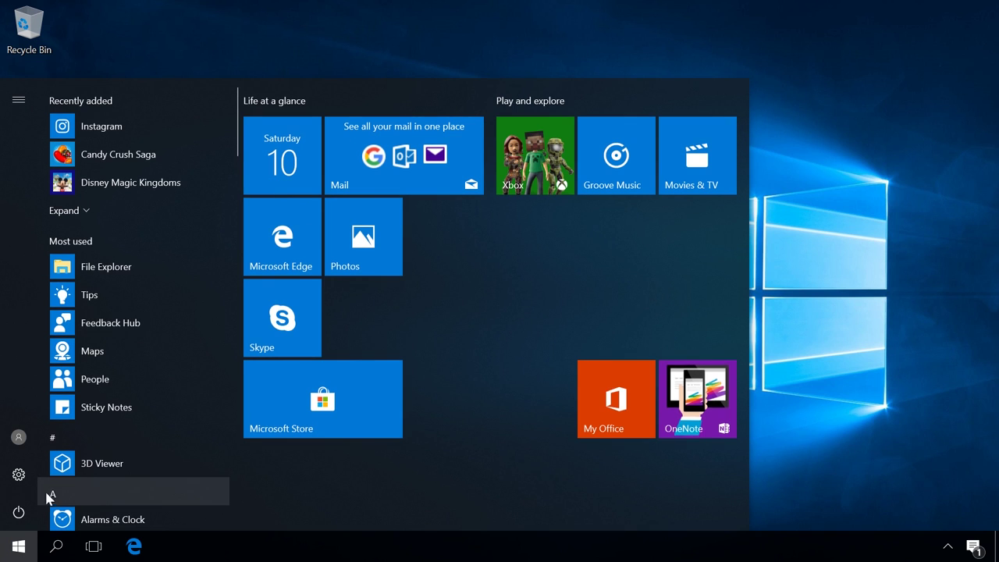
click(47, 494)
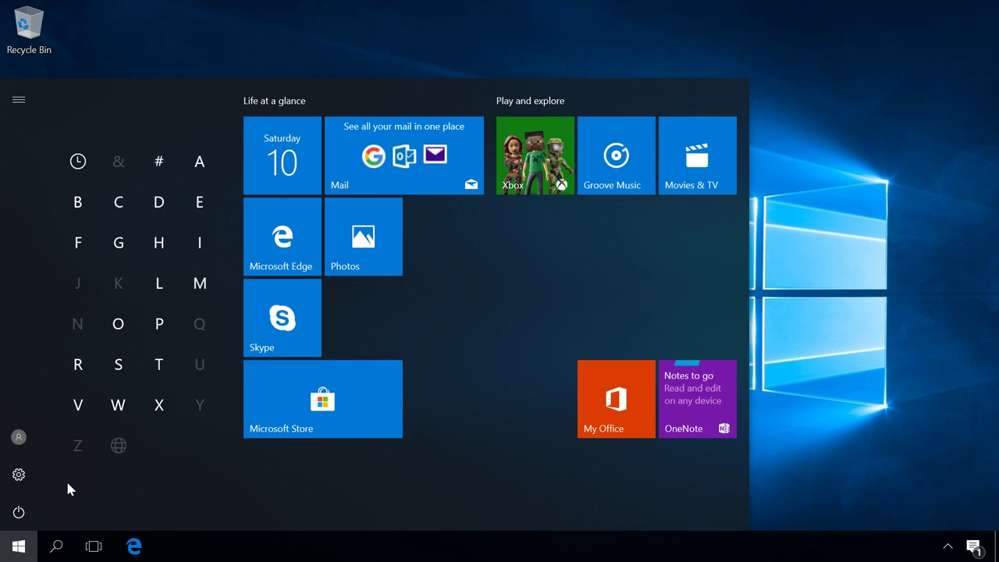
click(199, 290)
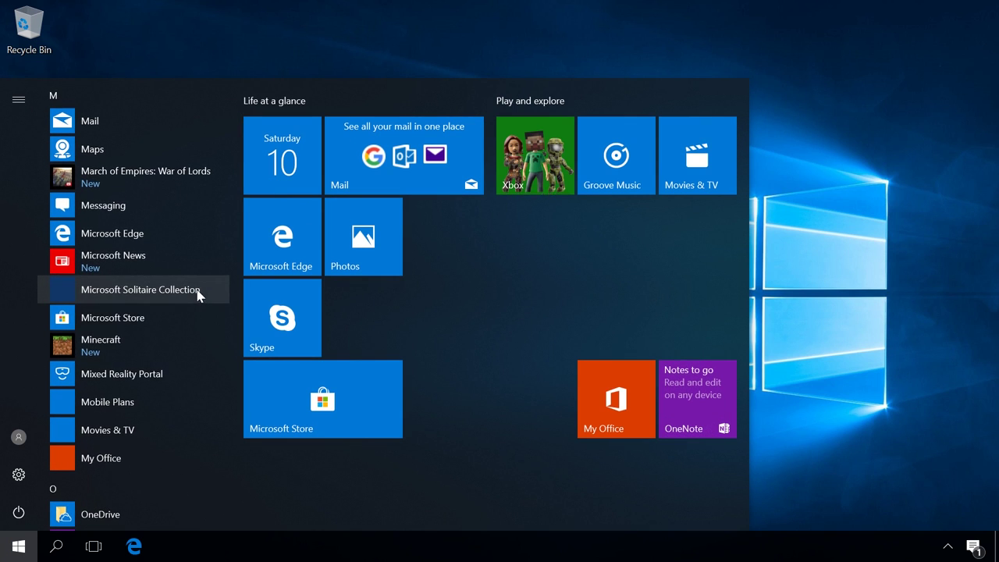
click(131, 320)
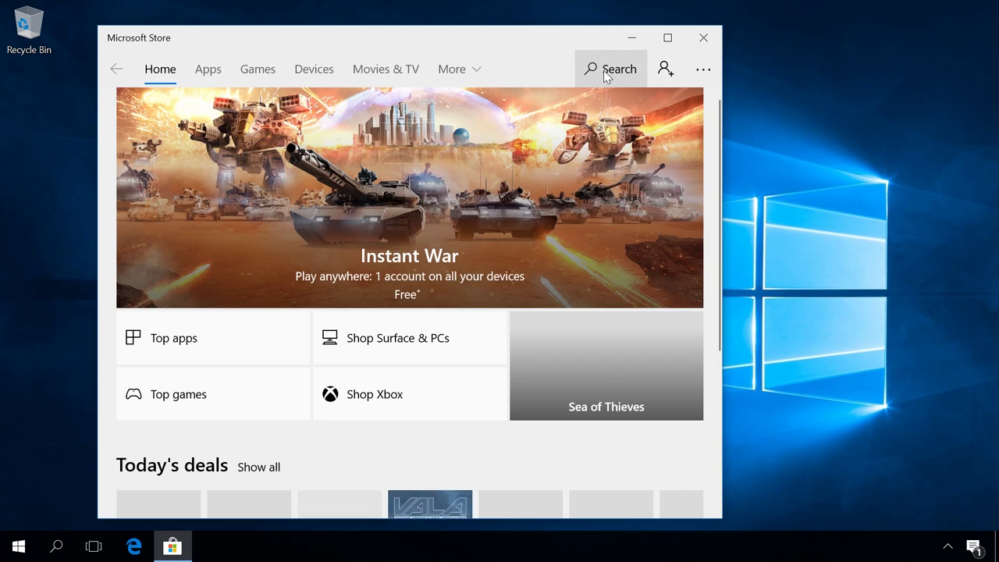
Search the Store for 'photos' and open the Microsoft Photos app page
click(606, 72)
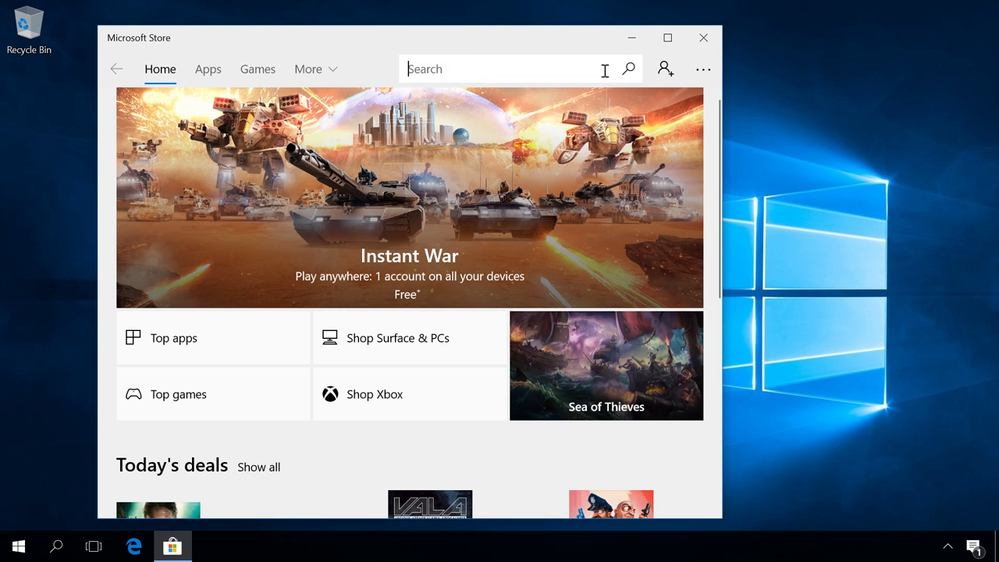
text(photos)
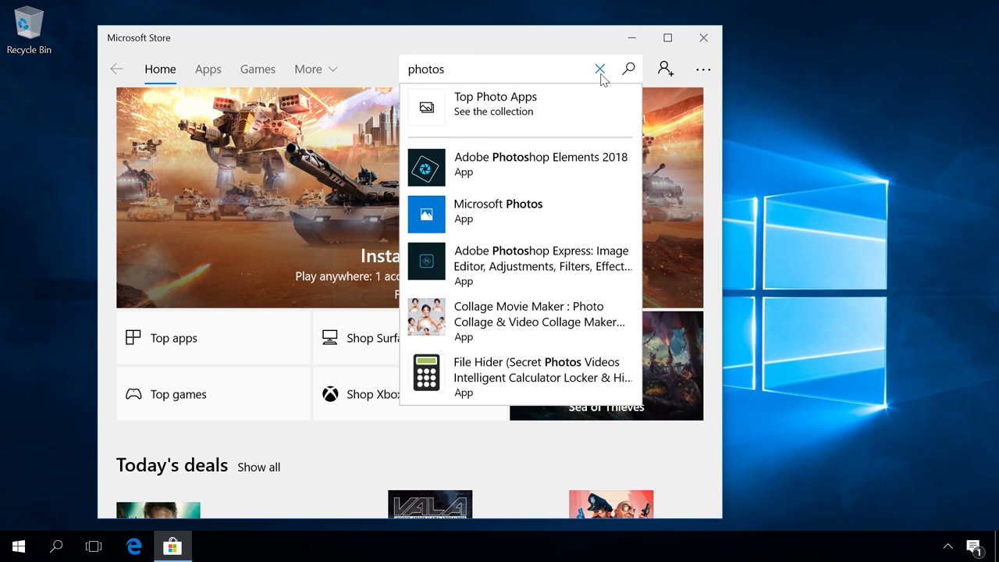
click(512, 217)
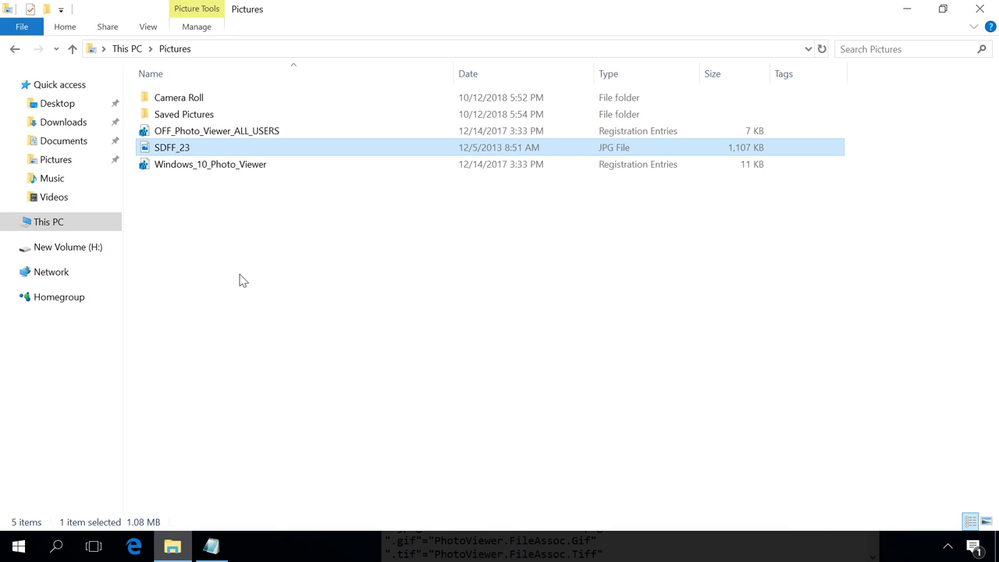
Read through the Windows_10_Photo_Viewer.reg contents in Notepad, then close it
click(200, 165)
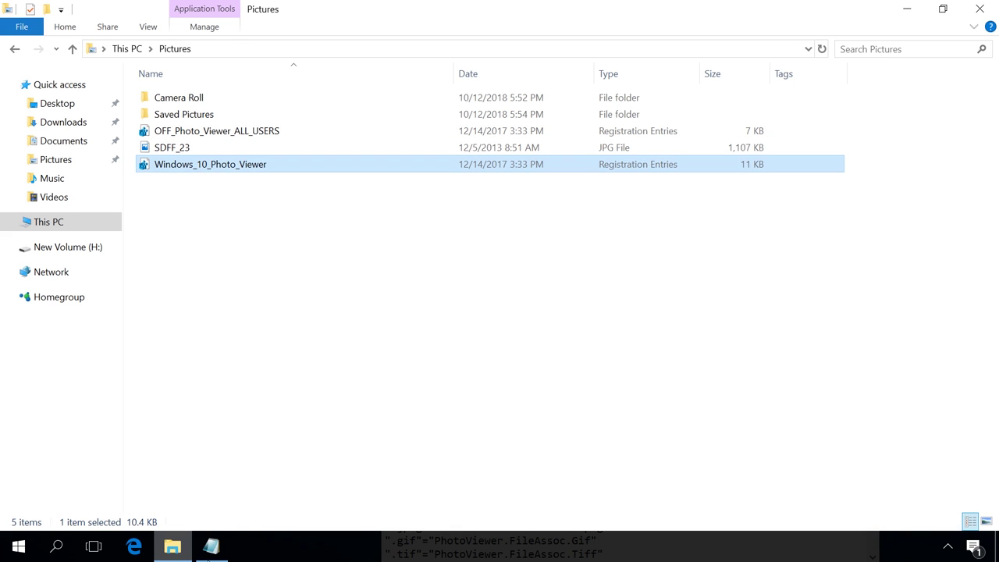
click(211, 547)
drag(468, 249, 391, 95)
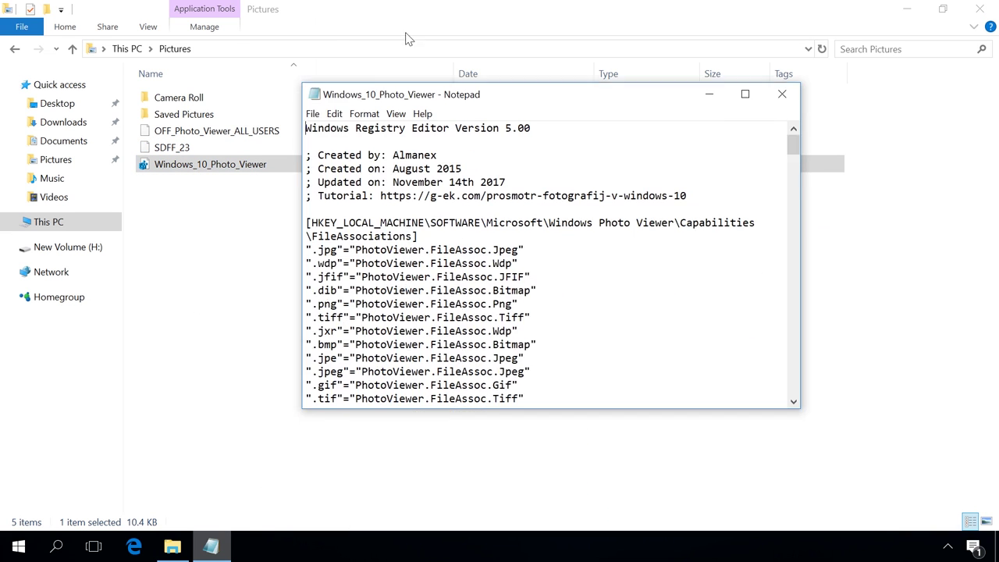
drag(406, 39, 415, 37)
scroll(546, 195, down, 15)
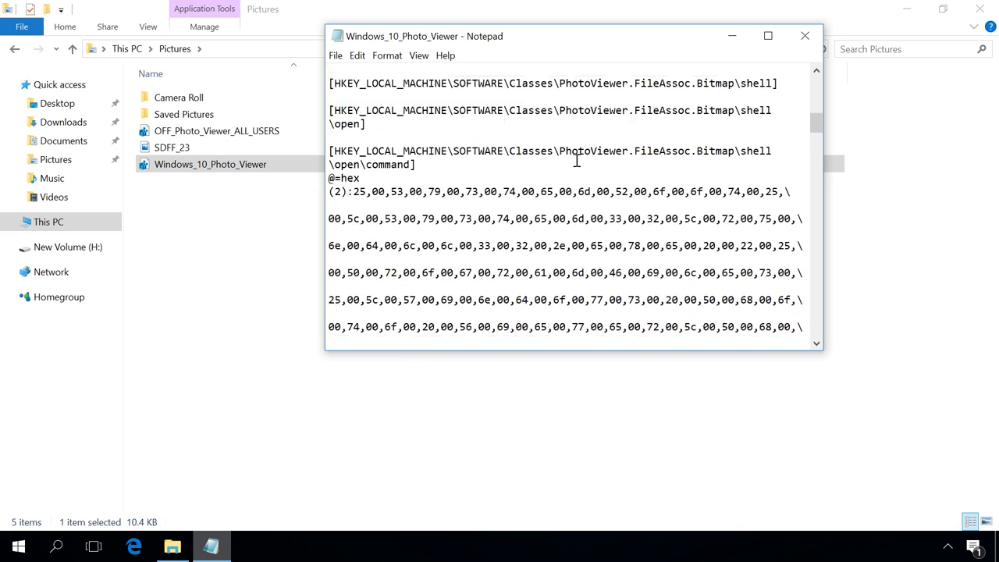
scroll(609, 172, down, 12)
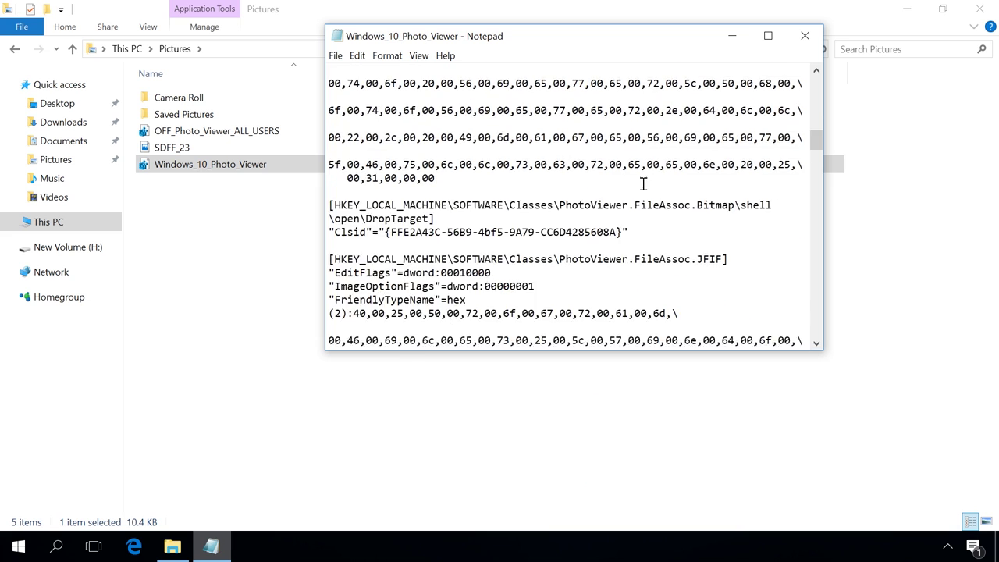
click(805, 38)
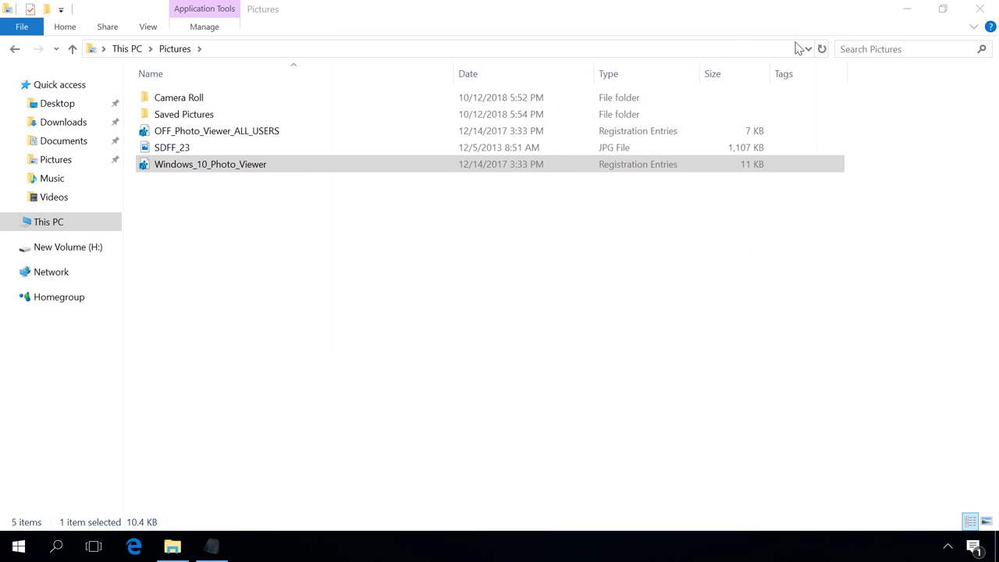
Merge Windows_10_Photo_Viewer.reg into the registry, then select the SDFF_23 photo
double_click(244, 166)
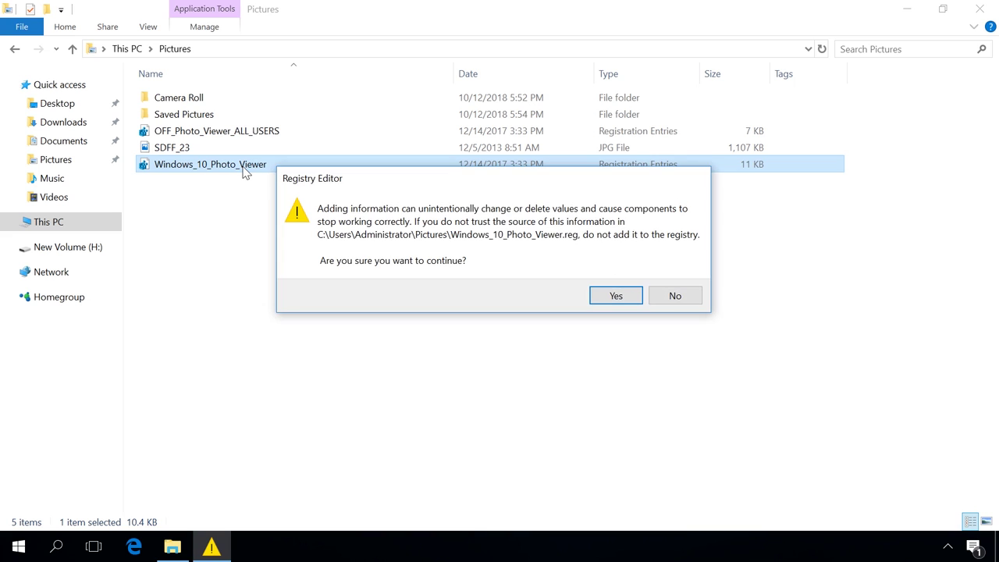
click(613, 296)
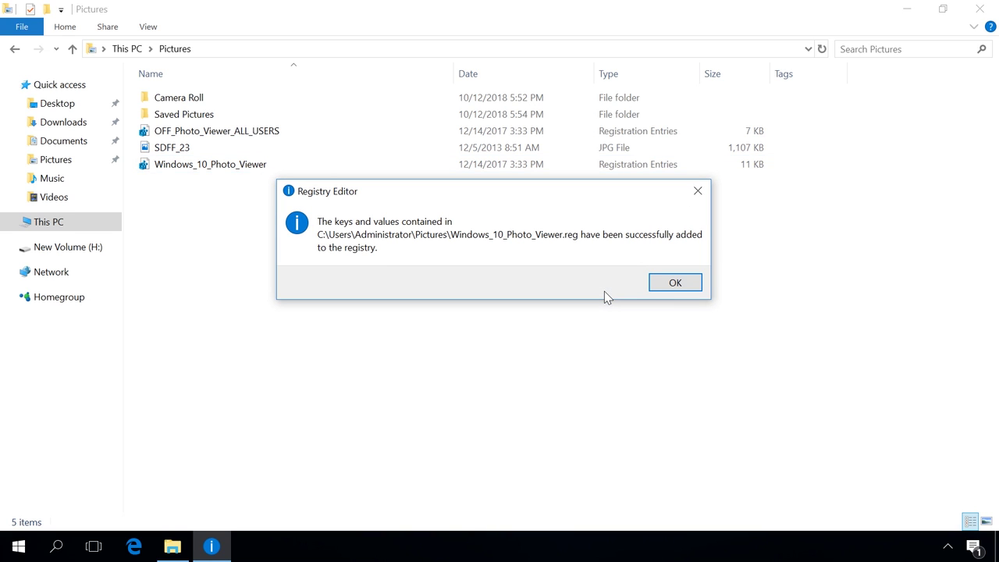
click(668, 286)
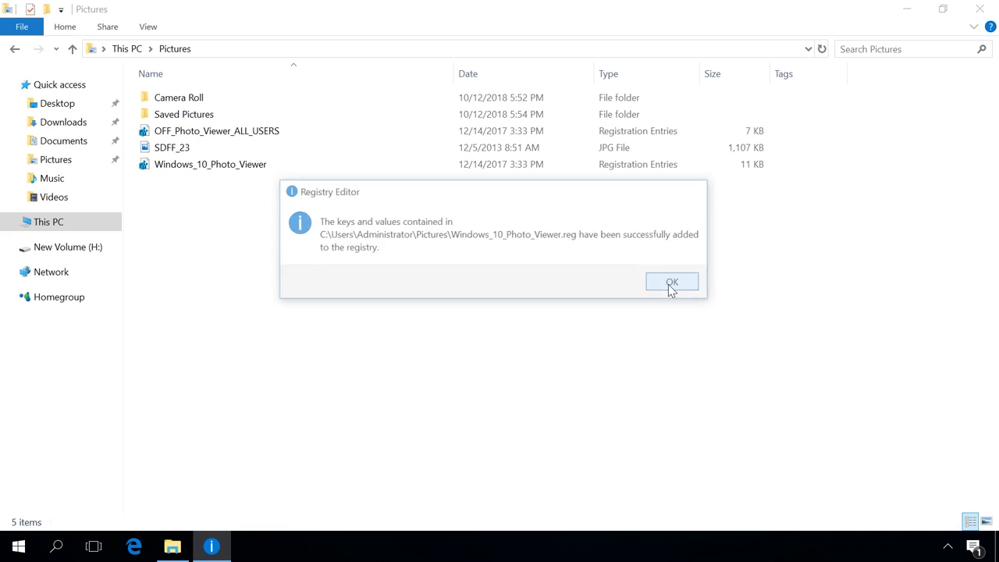
click(190, 149)
Open SDFF_23 with Windows Photo Viewer from 'Choose another app', then close the viewer
right_click(190, 151)
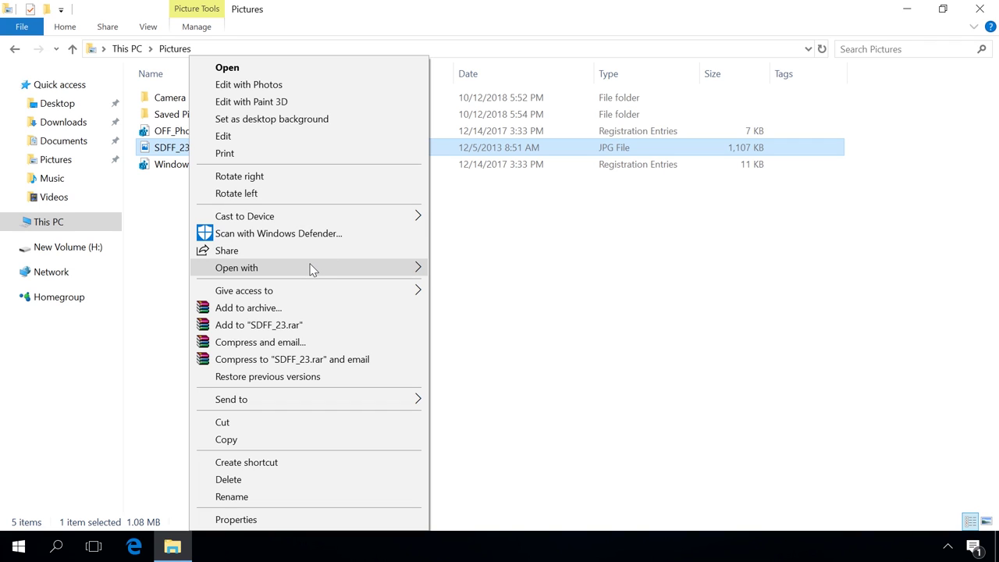
mouse_move(325, 272)
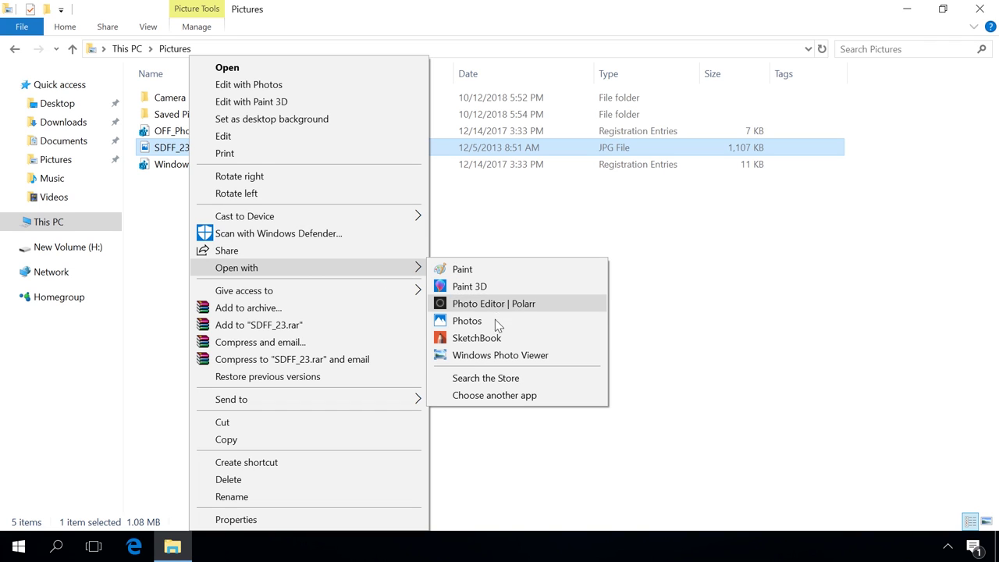
click(494, 395)
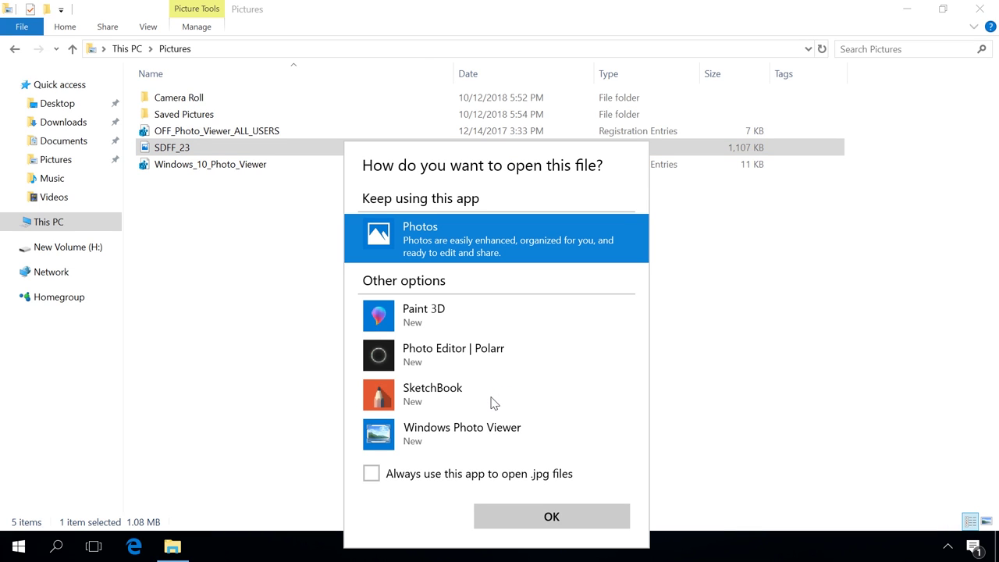
click(469, 432)
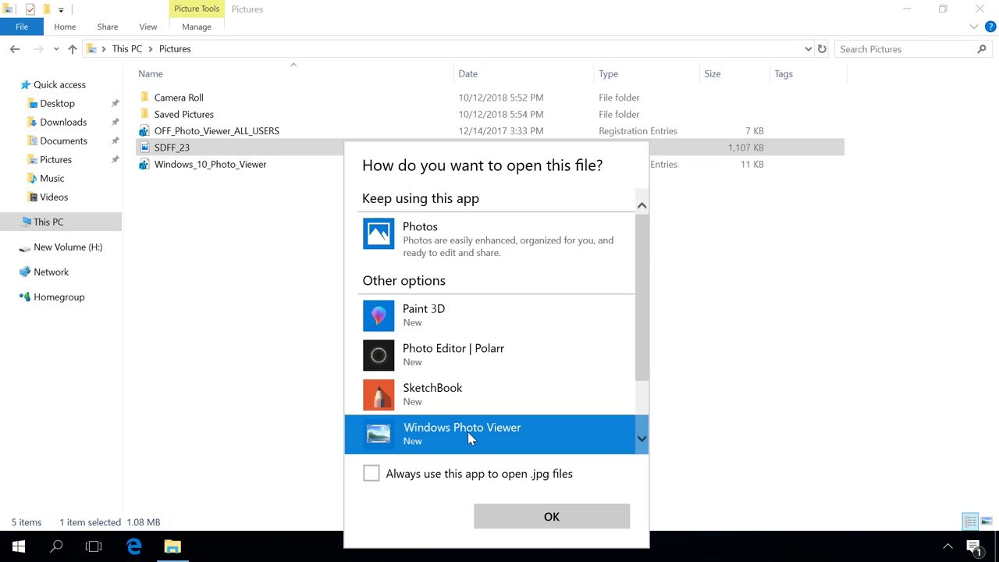
click(516, 519)
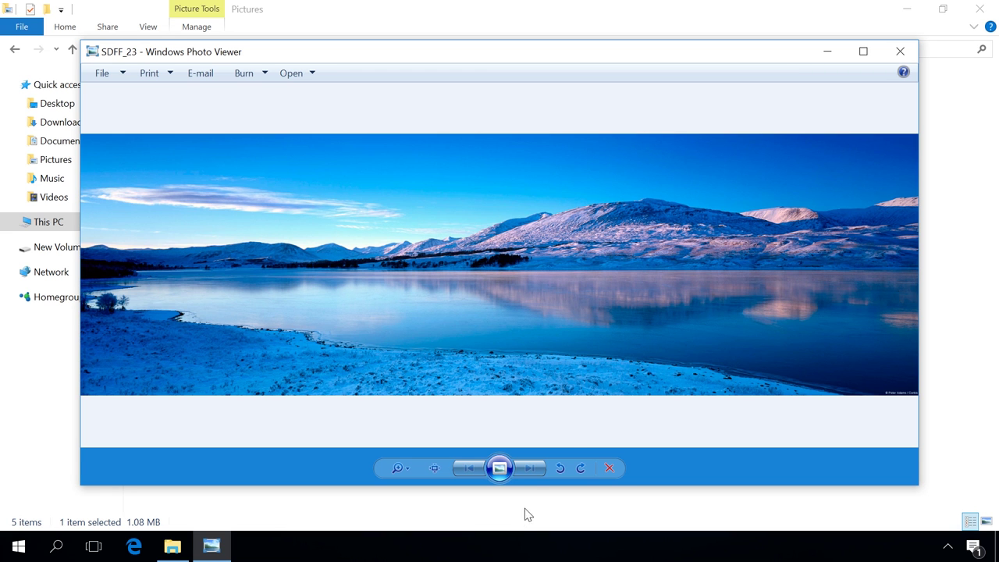
click(893, 51)
click(233, 134)
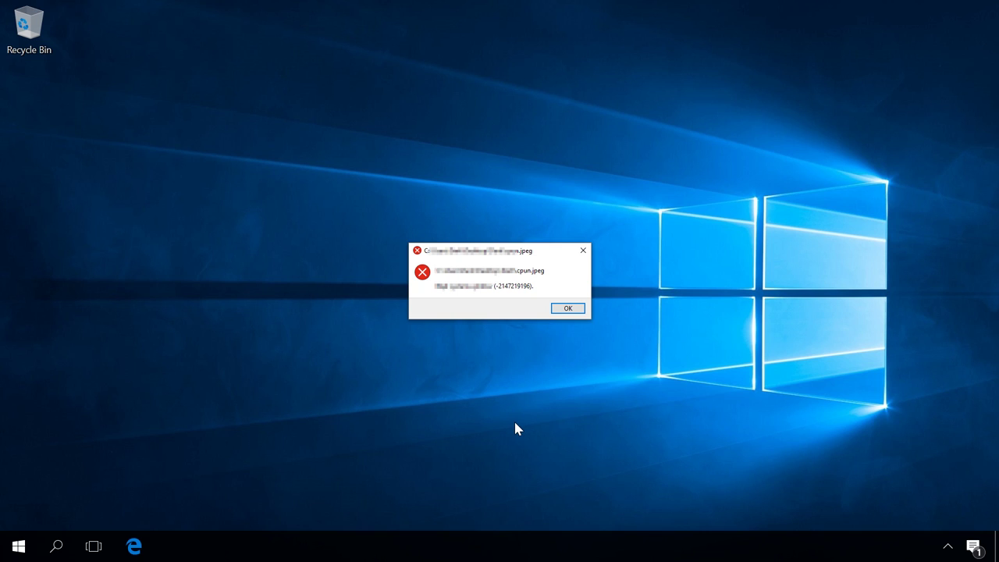
key(Return)
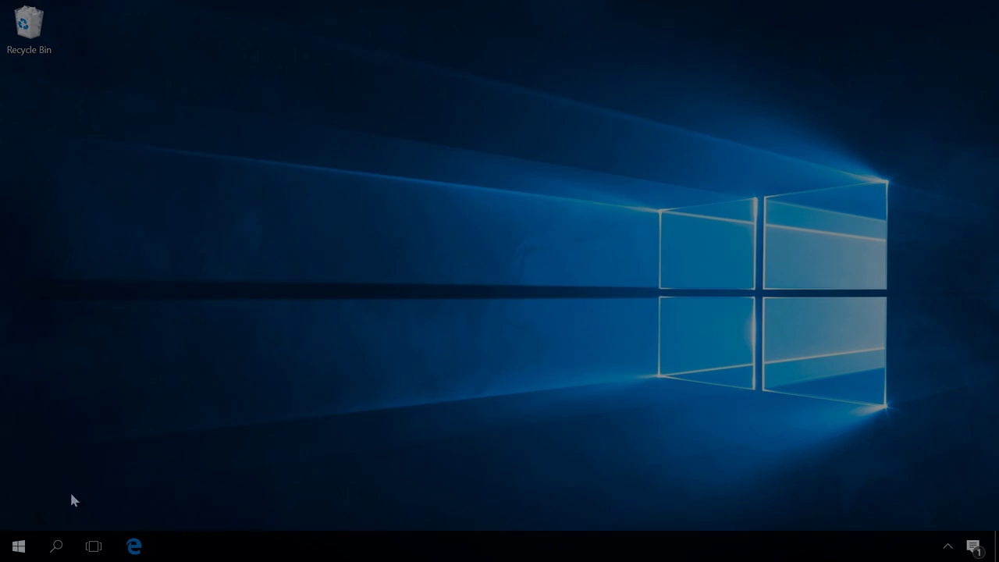
click(18, 546)
click(28, 477)
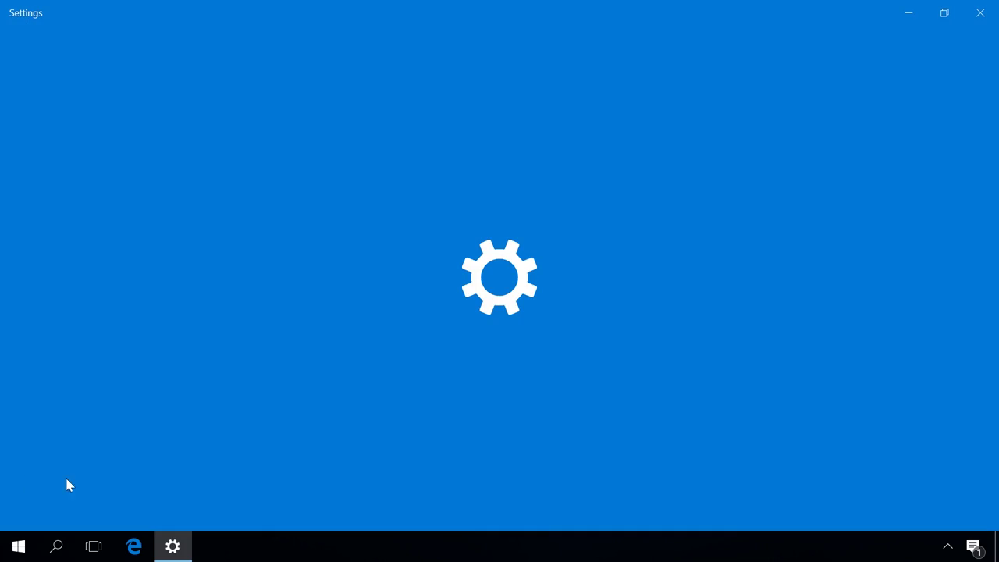
scroll(624, 441, down, 2)
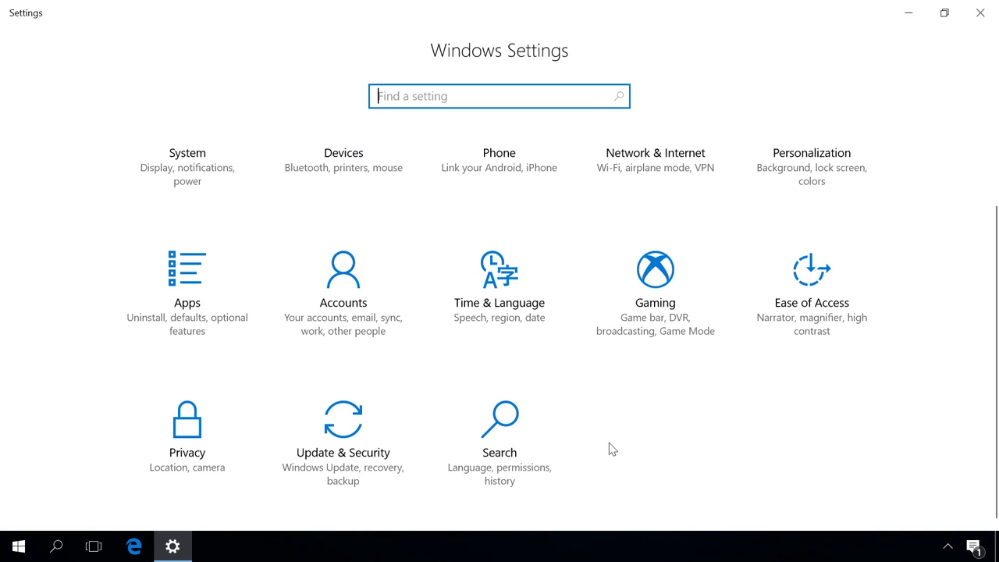
click(357, 436)
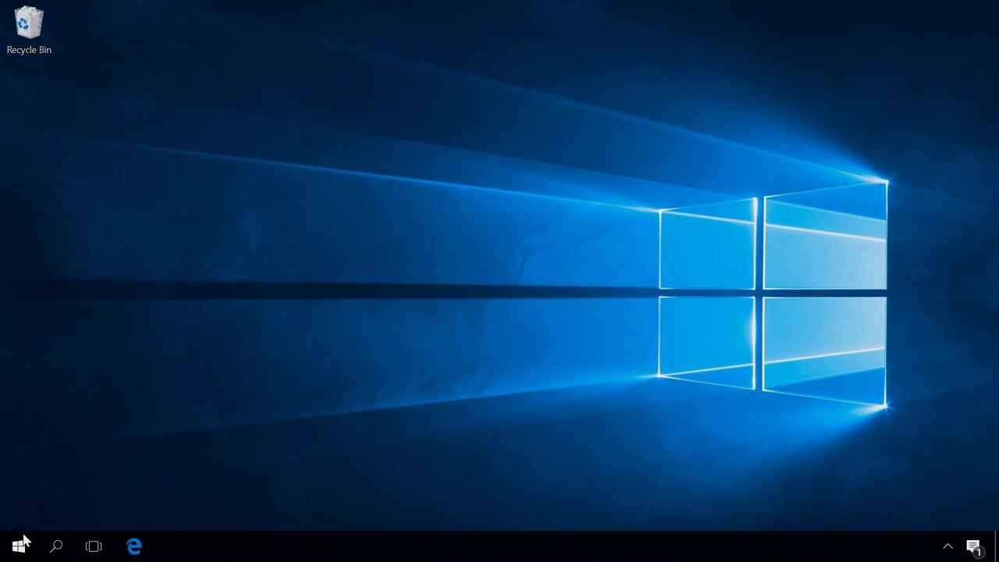
Go to Settings > Update & Security > Recovery and start Reset this PC
click(21, 554)
click(25, 474)
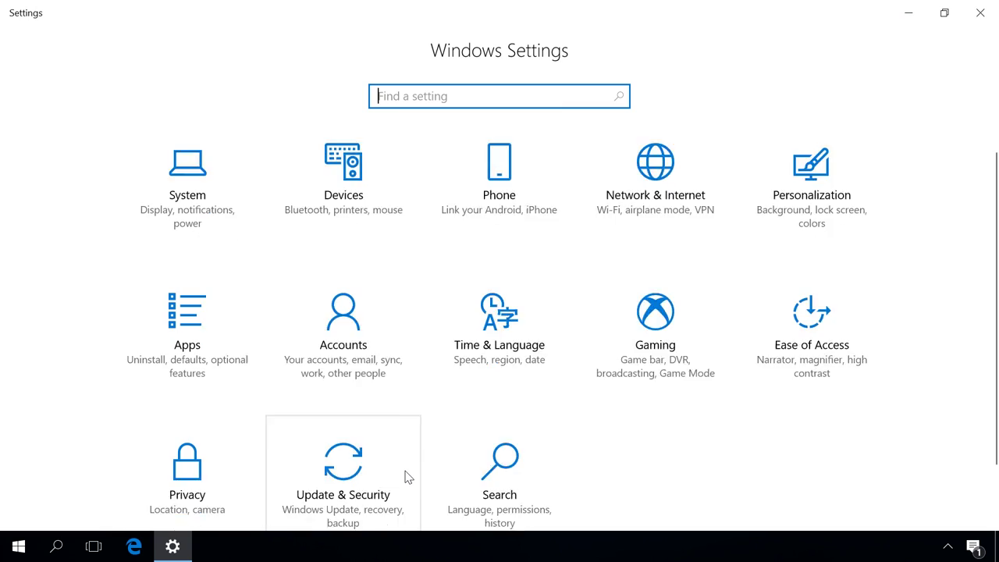
scroll(383, 453, down, 1)
click(356, 425)
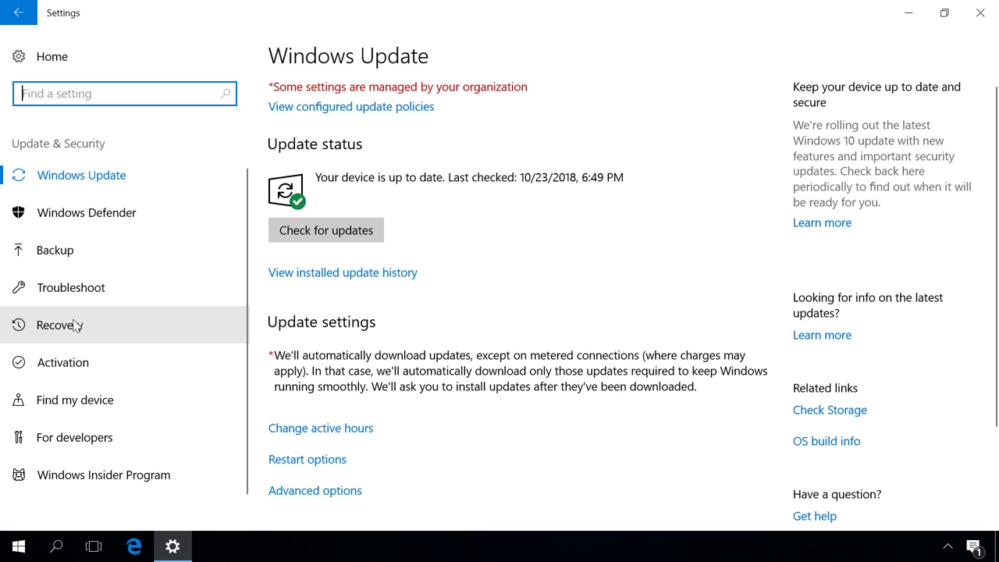
click(74, 325)
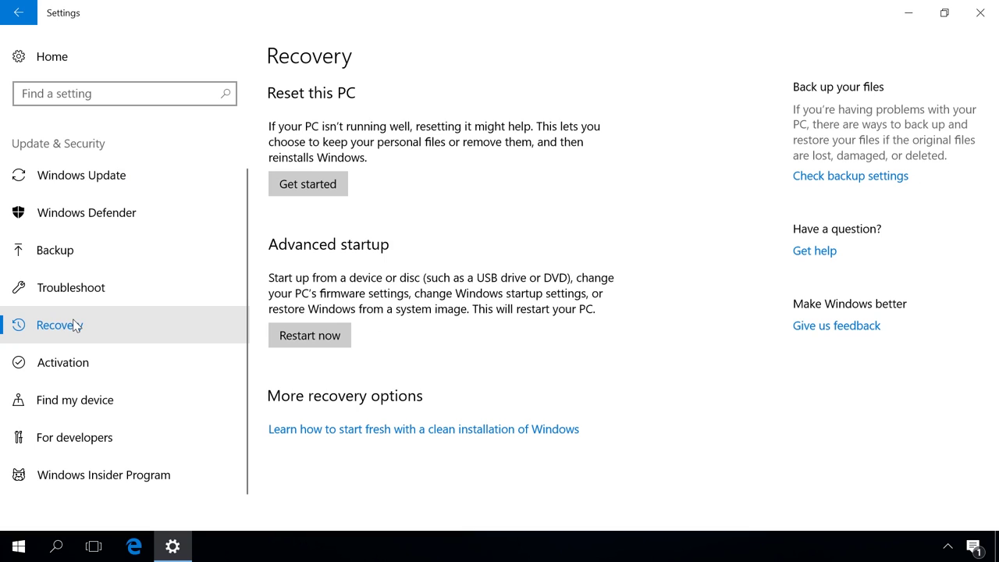
click(327, 185)
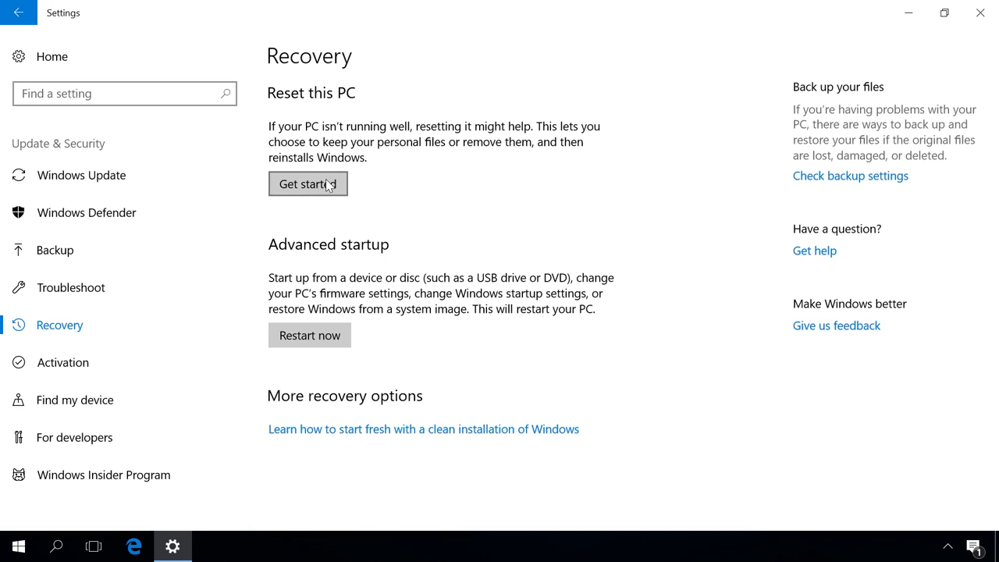